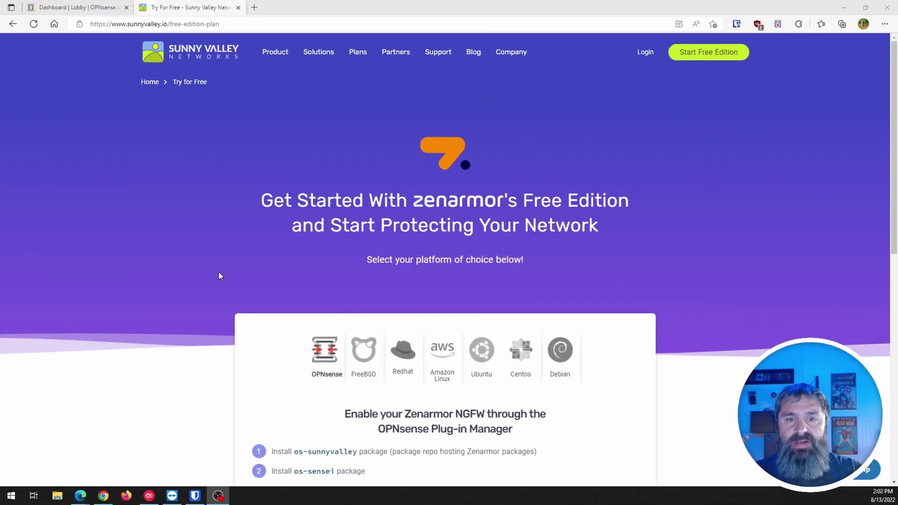
Scroll the OPNsense free-edition page down to the os-sunnyvalley and os-sensei installation steps.
left_click(220, 276)
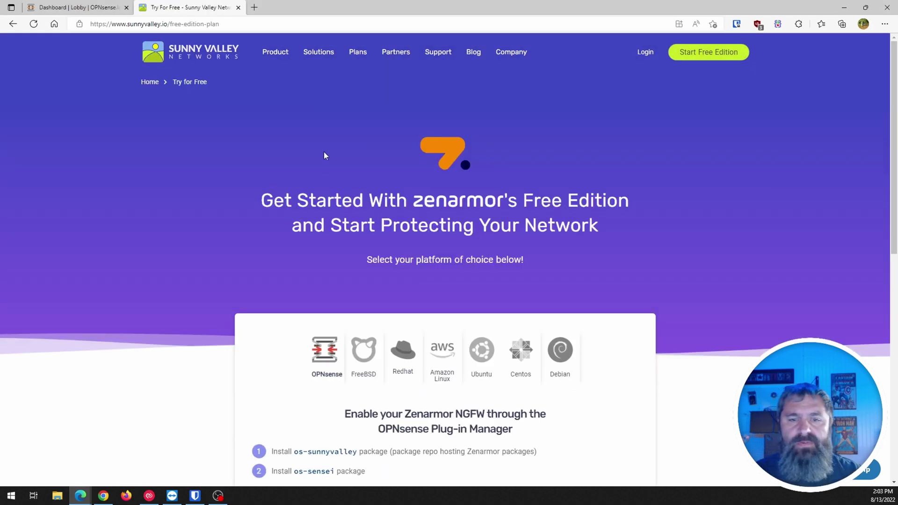
left_click_drag(329, 209, 622, 209)
left_click(353, 239)
scroll(284, 231, "down", 1)
scroll(285, 231, "down", 2)
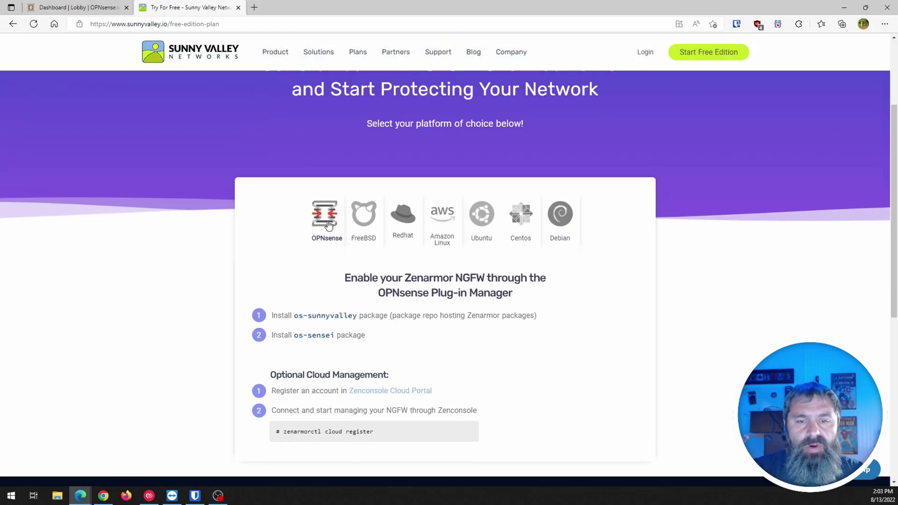
scroll(328, 225, "down", 3)
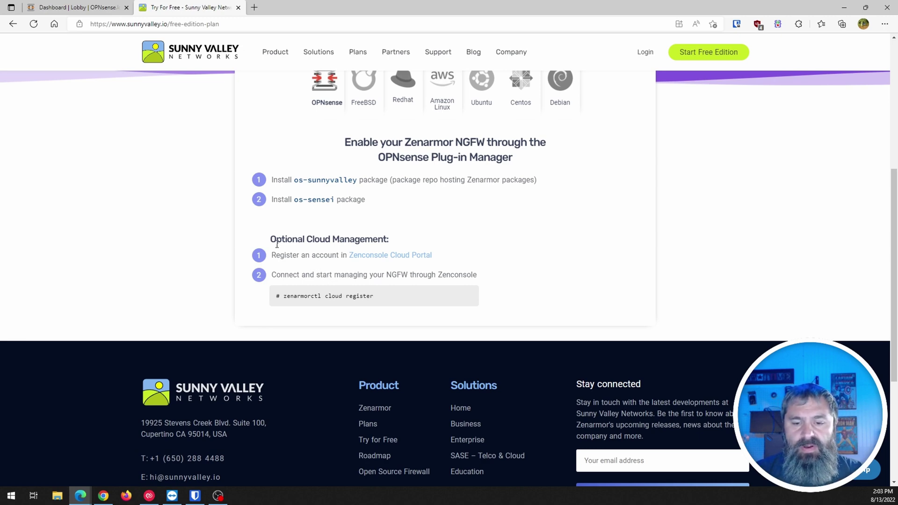
Reload the OPNsense dashboard and go to System > Firmware > Plugins.
left_click(77, 11)
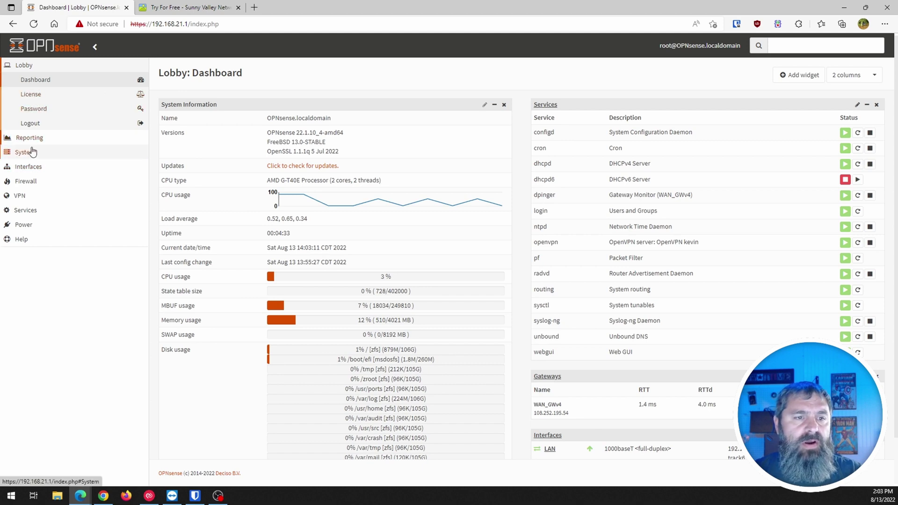
left_click(33, 80)
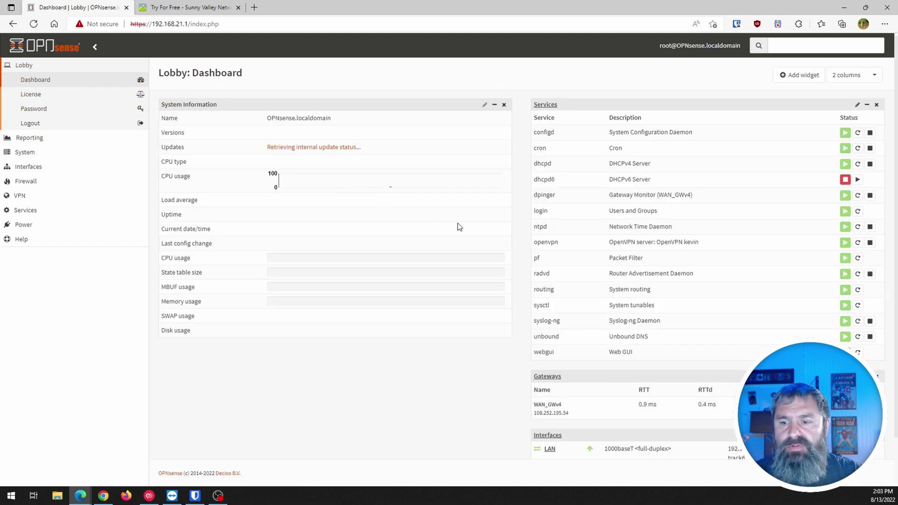
left_click(24, 152)
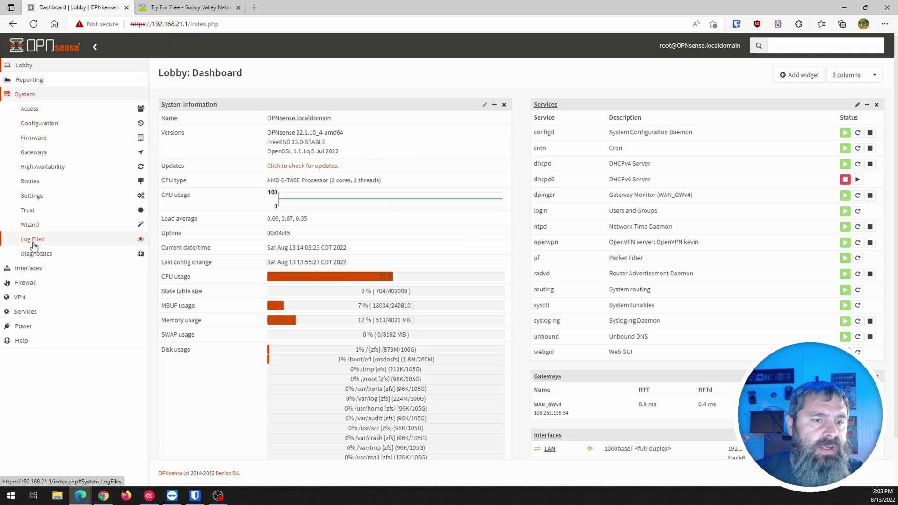
left_click(33, 140)
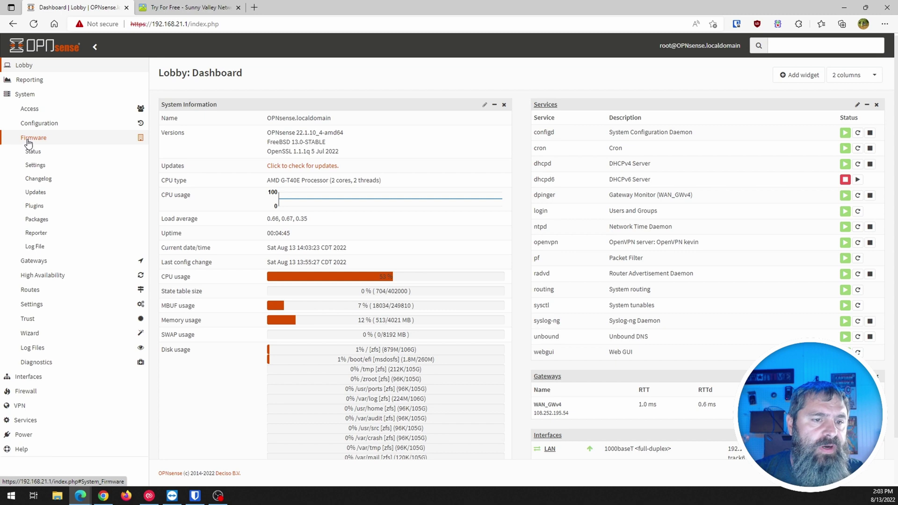
left_click(32, 207)
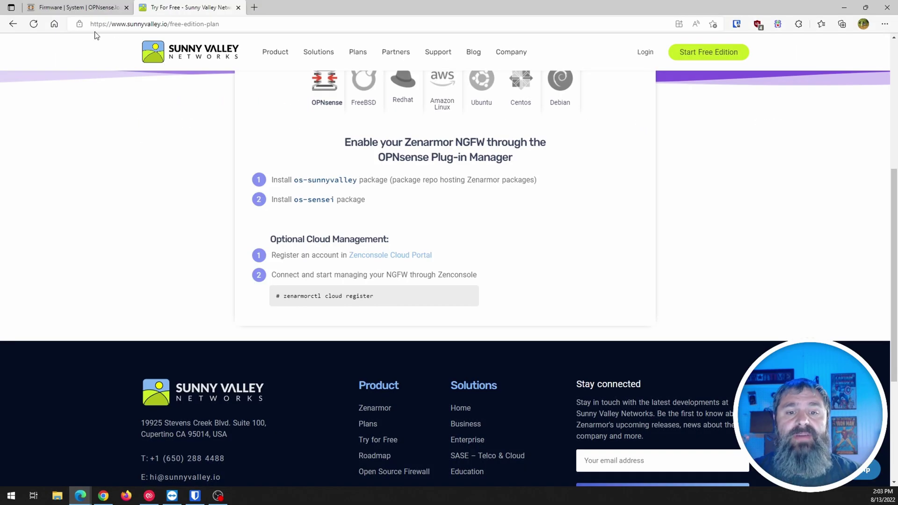
Find os-sunnyvalley in the plugin list and install it.
left_click(75, 7)
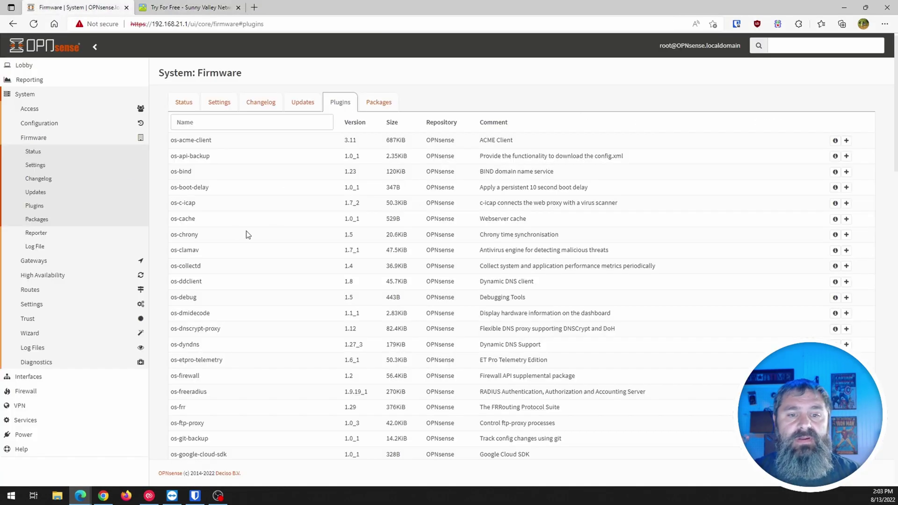
scroll(202, 210, "down", 7)
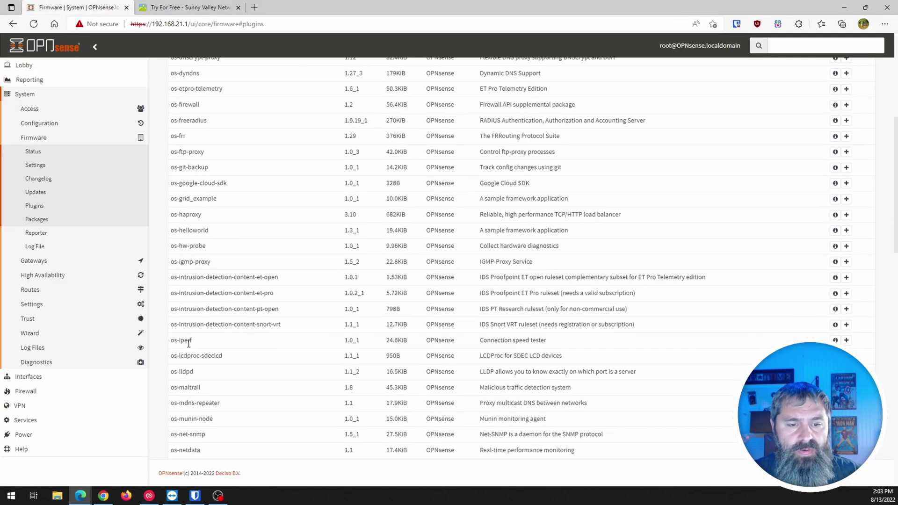
scroll(187, 348, "down", 7)
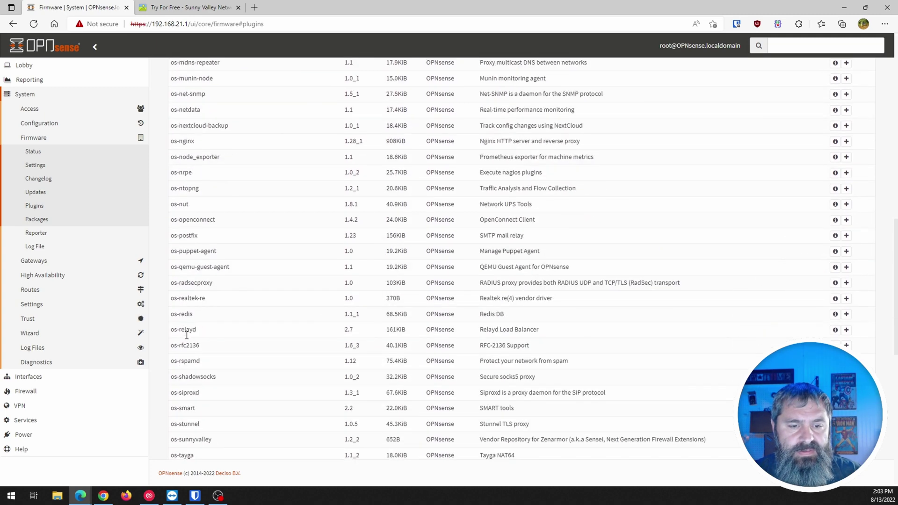
scroll(187, 372, "down", 1)
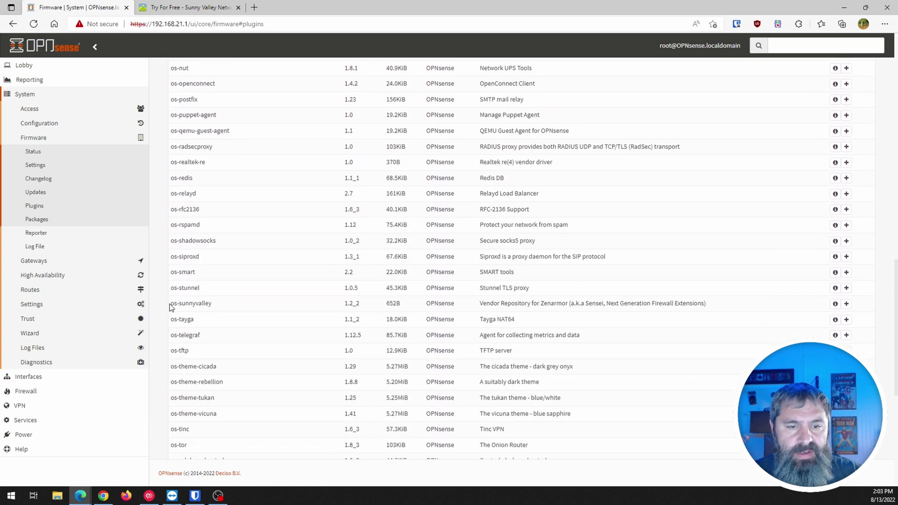
left_click_drag(172, 307, 223, 305)
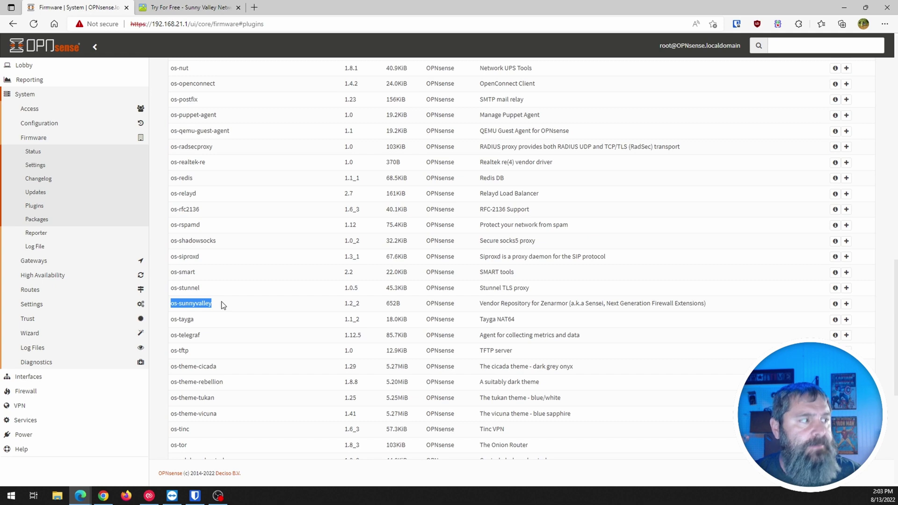
left_click(846, 303)
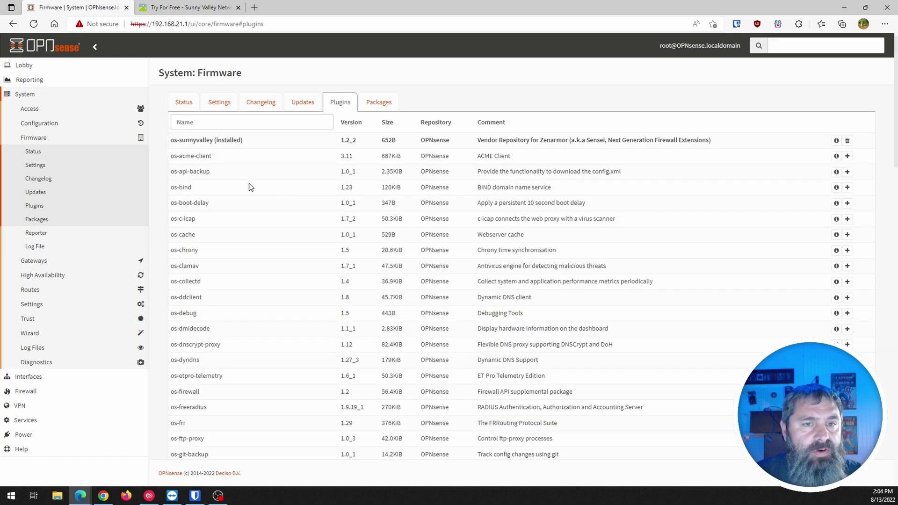
Check the os-sunnyvalley and os-sensei package names in the Sunny Valley instructions.
left_click(196, 10)
left_click_drag(298, 180, 359, 180)
left_click(411, 210)
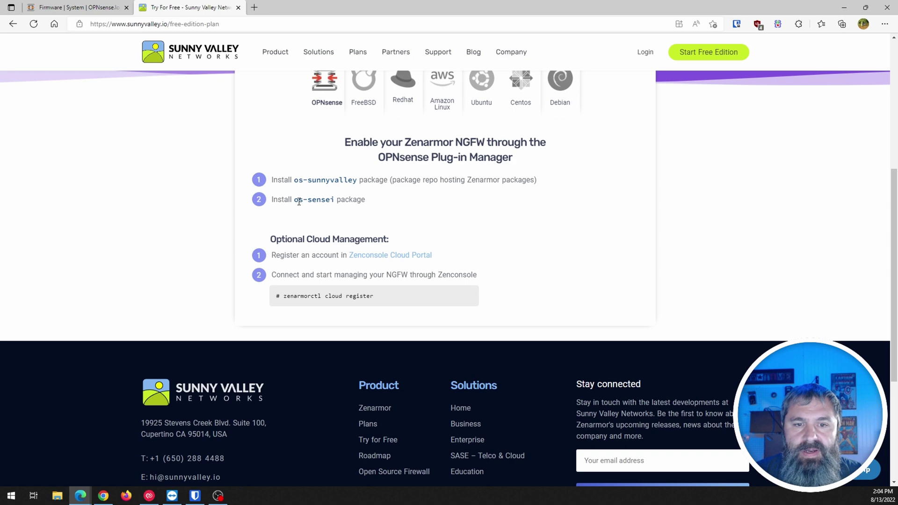
left_click_drag(294, 201, 352, 214)
Install os-sensei, confirming the third-party package prompts, then open the Zenarmor dashboard.
left_click(65, 8)
scroll(223, 257, "down", 8)
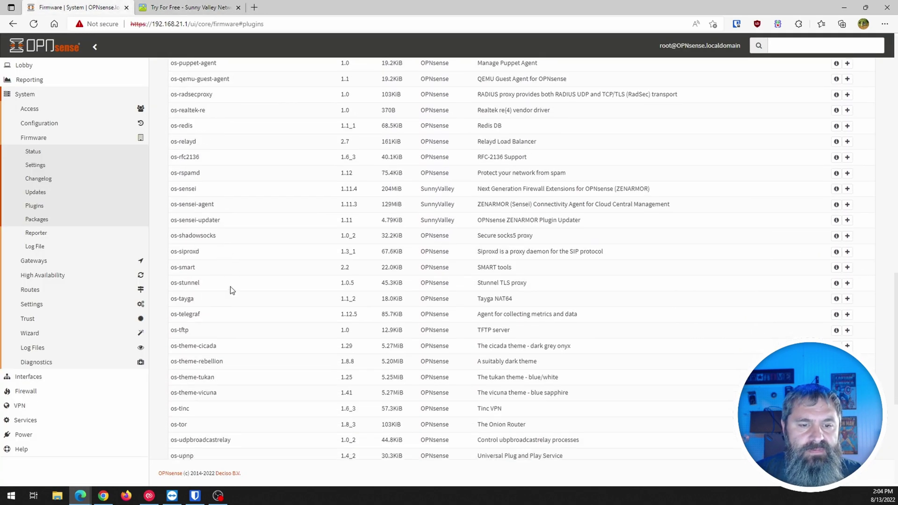
scroll(230, 291, "down", 2)
scroll(220, 285, "up", 2)
left_click_drag(172, 188, 221, 220)
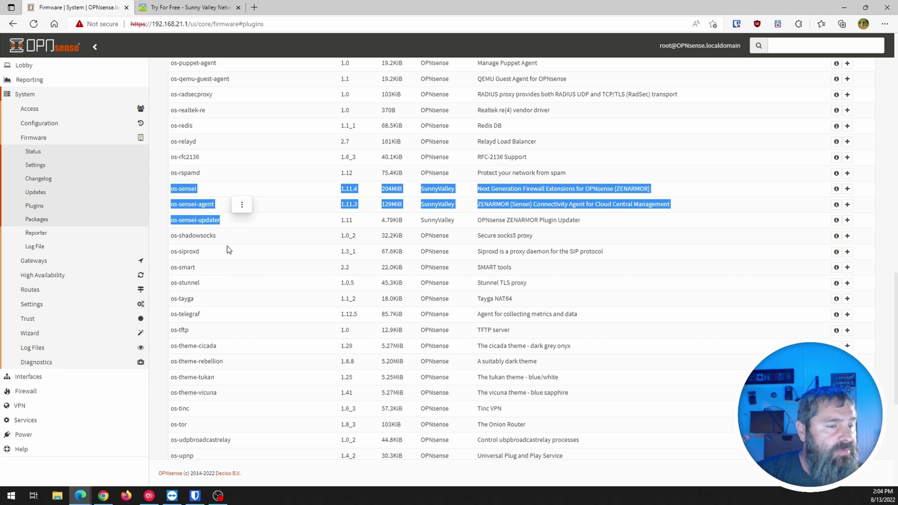
scroll(852, 262, "up", 2)
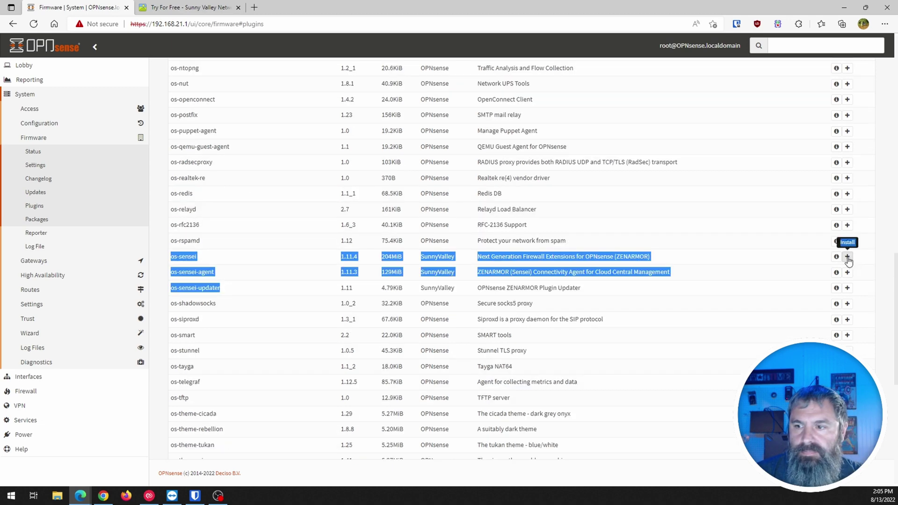
left_click(847, 189)
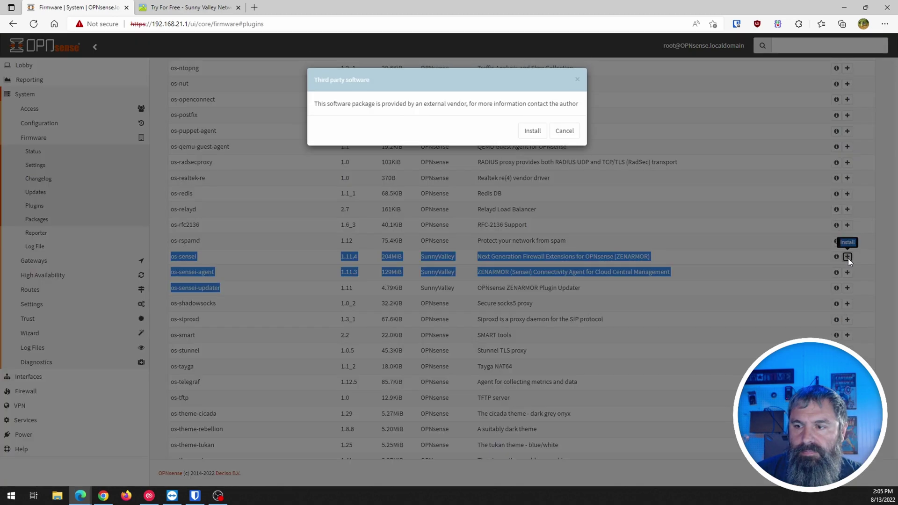
left_click(533, 135)
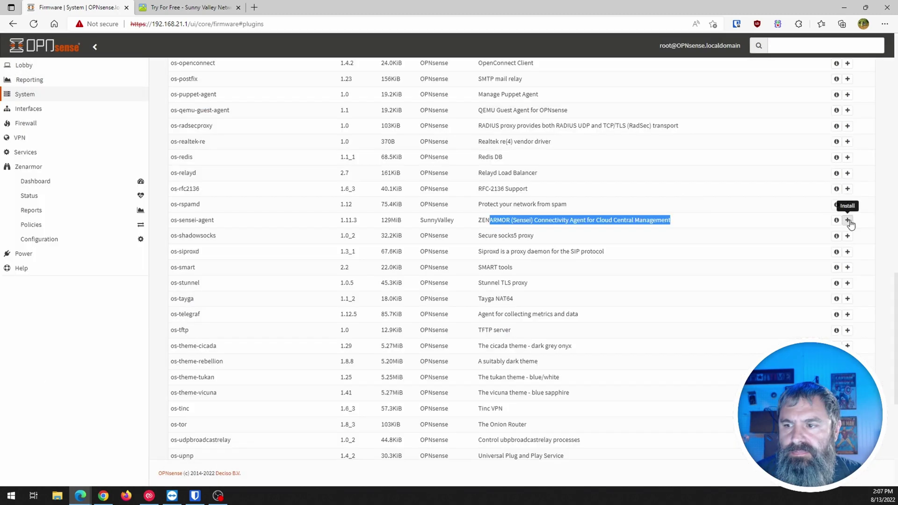
left_click(849, 221)
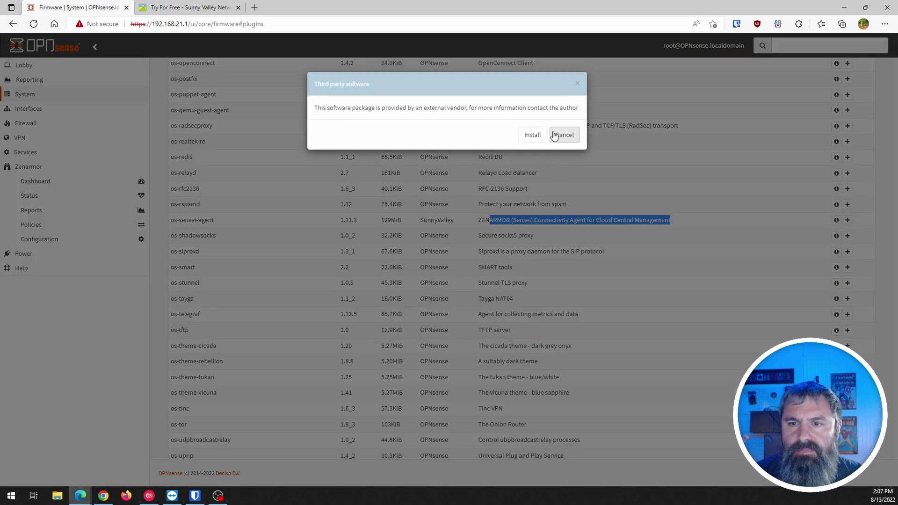
left_click(531, 135)
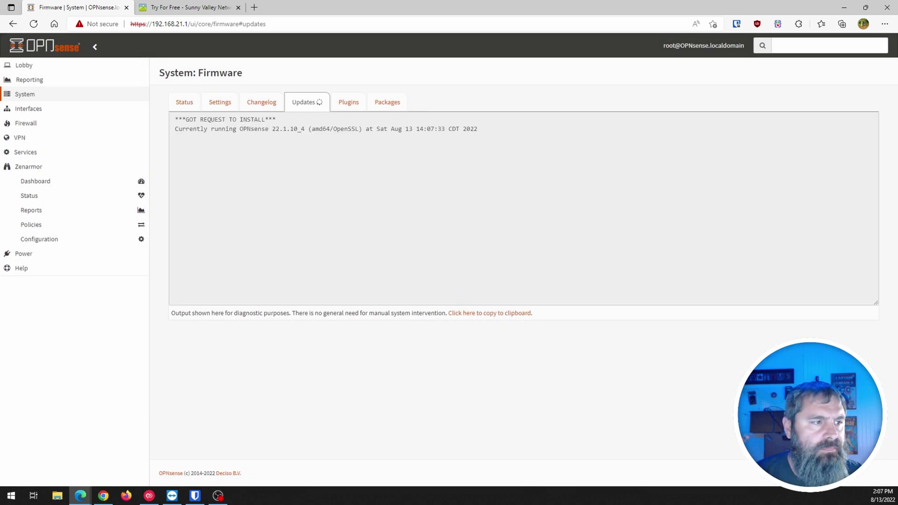
left_click(27, 185)
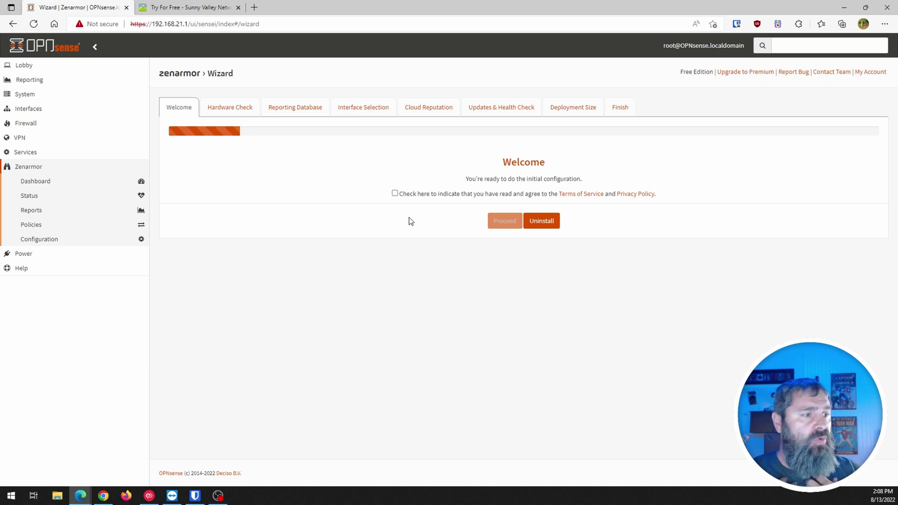
Accept the Zenarmor terms and review the low-end hardware check results (AMD G-T40E, 4.48 GB).
left_click(402, 193)
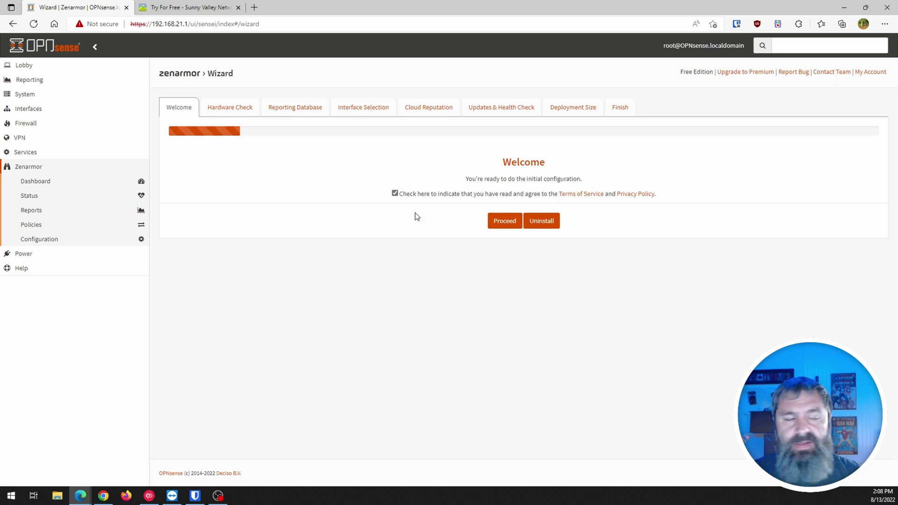
left_click(506, 223)
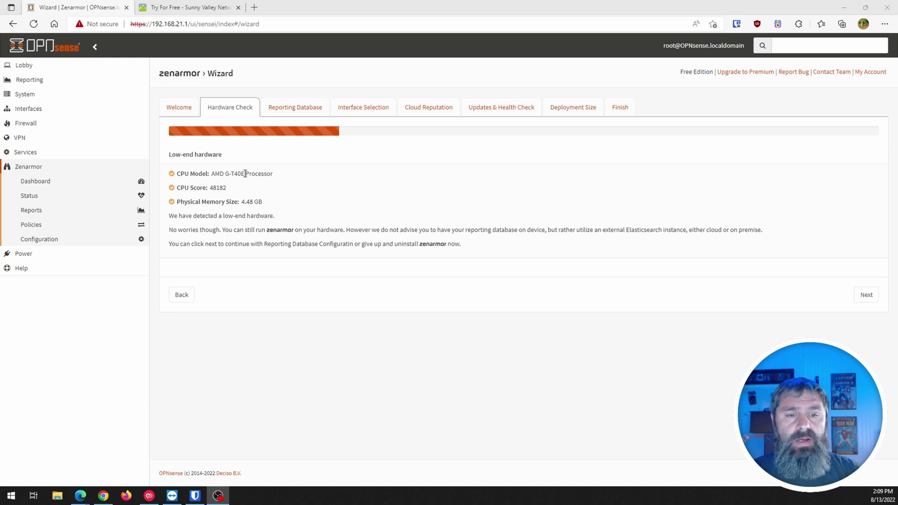
left_click_drag(181, 173, 262, 197)
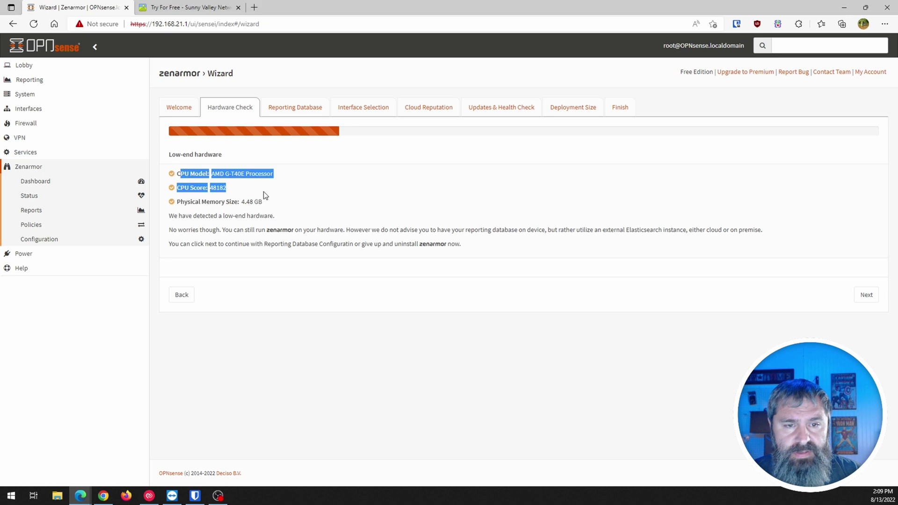
left_click(286, 204)
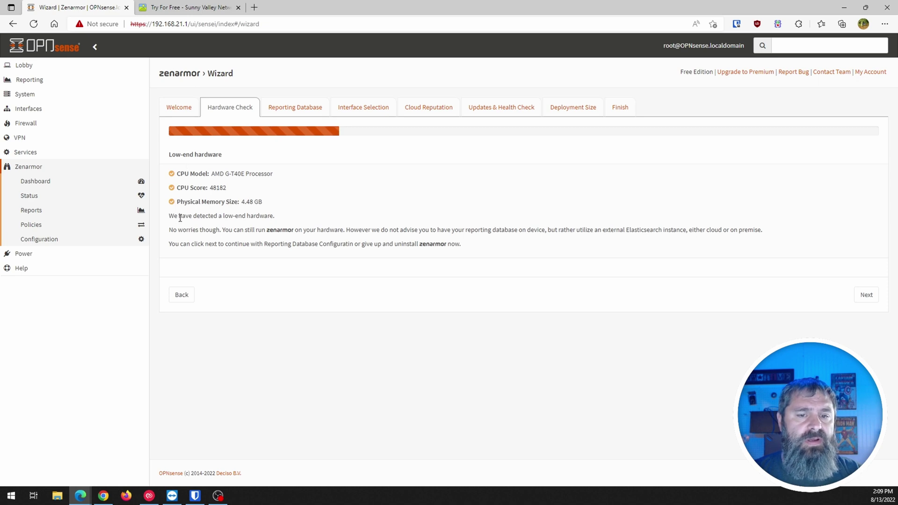
left_click_drag(180, 218, 246, 220)
left_click(267, 236)
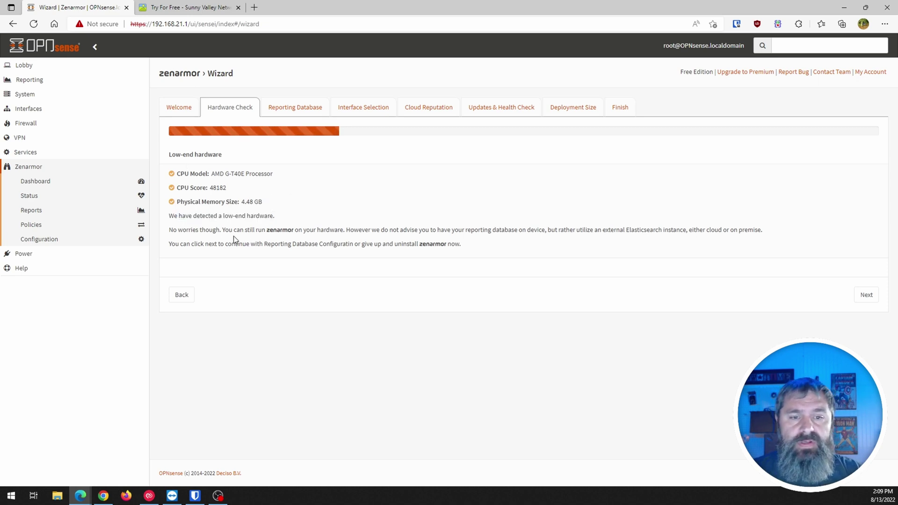
left_click_drag(233, 230, 318, 230)
left_click(400, 230)
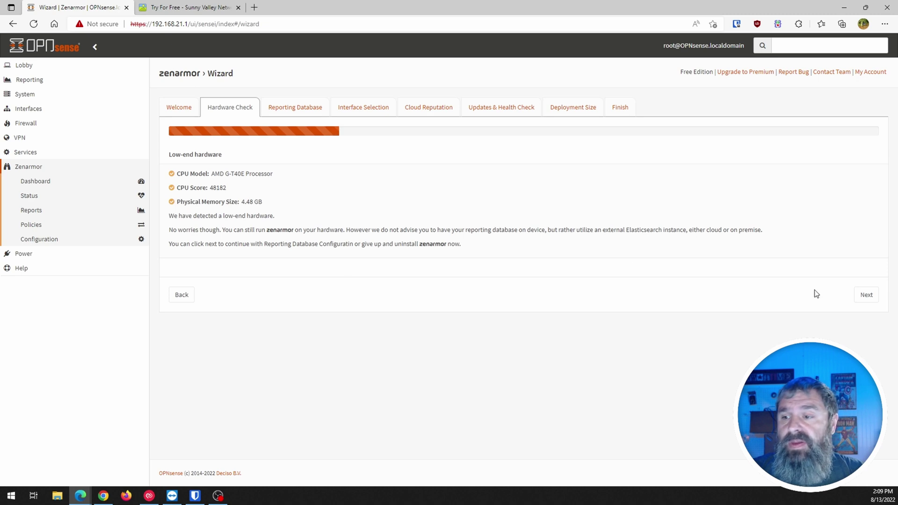
Go to the reporting database step and install a local MongoDB database.
left_click(870, 297)
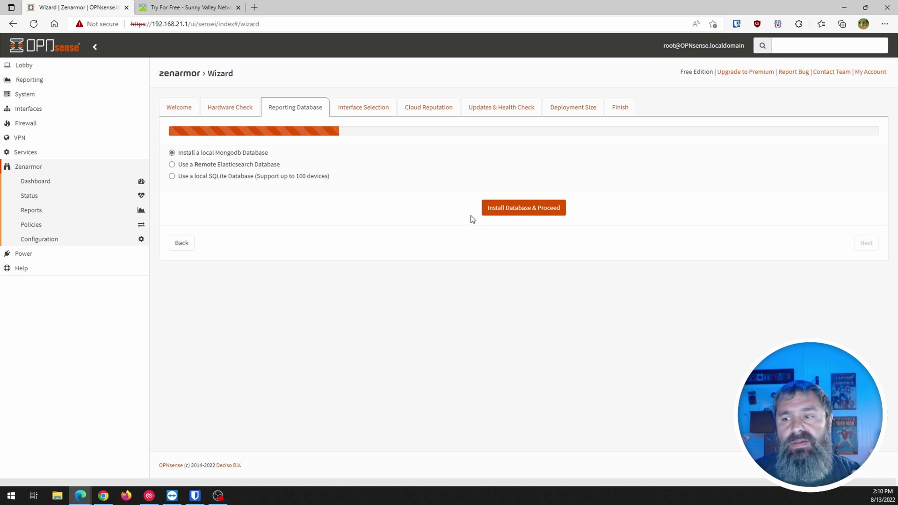
left_click(517, 211)
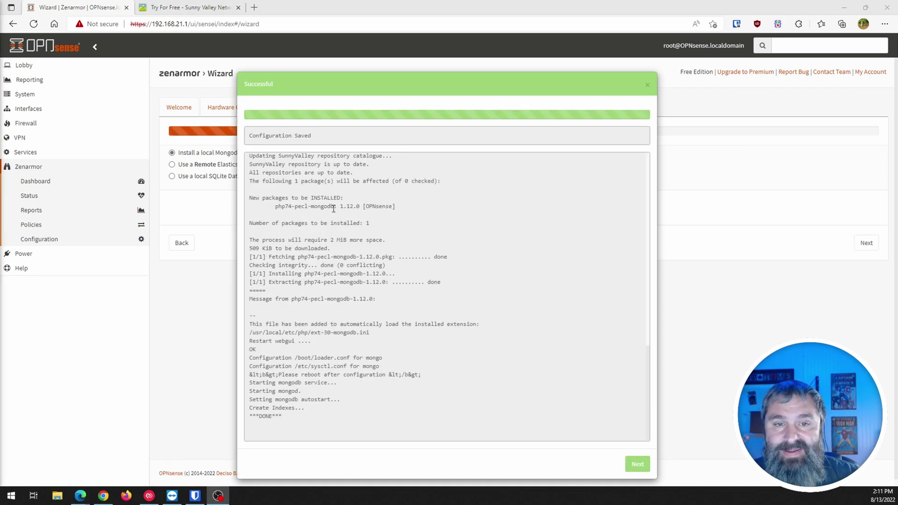
Add LAN (re2) and VIDEO (re0) to Zenarmor's protected interfaces.
left_click(637, 464)
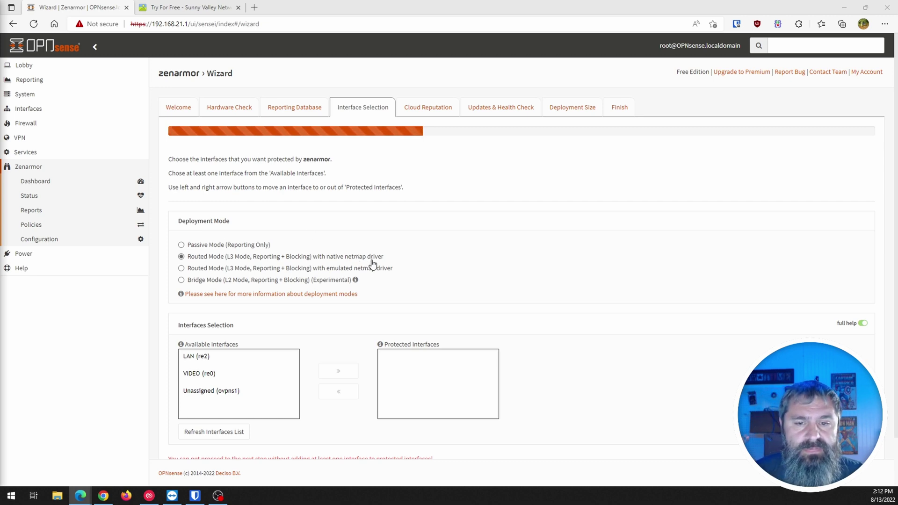
scroll(230, 272, "down", 1)
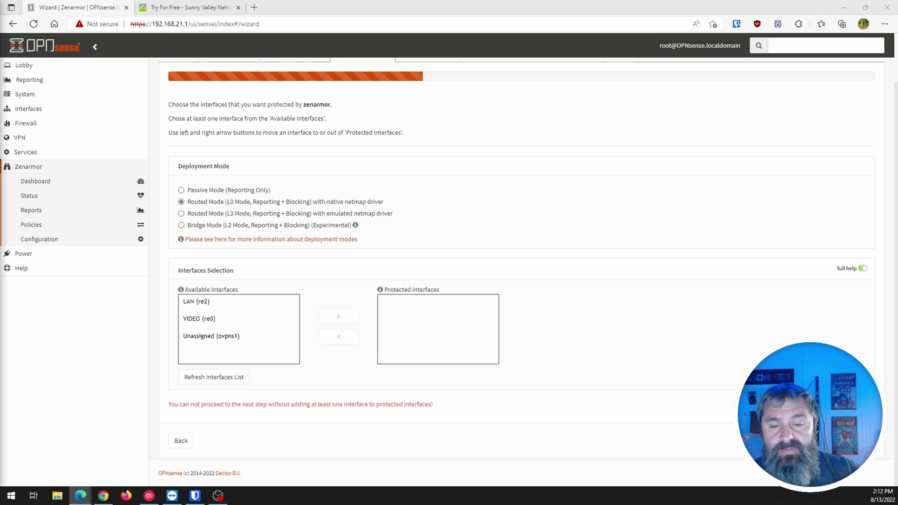
left_click(195, 302)
left_click(338, 315)
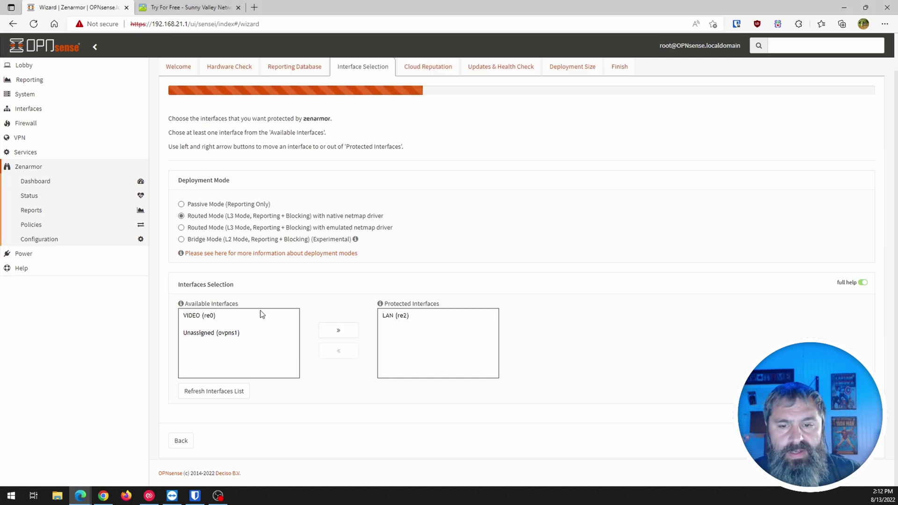
left_click(198, 315)
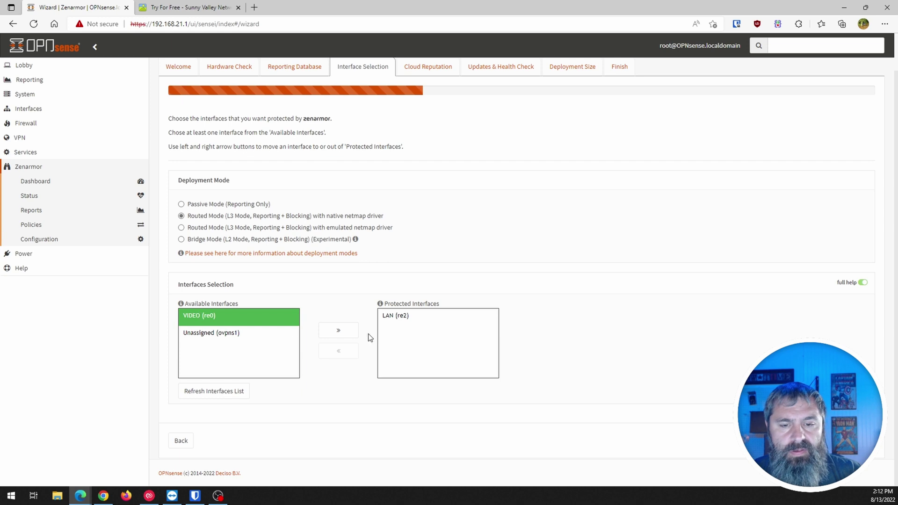
left_click(338, 332)
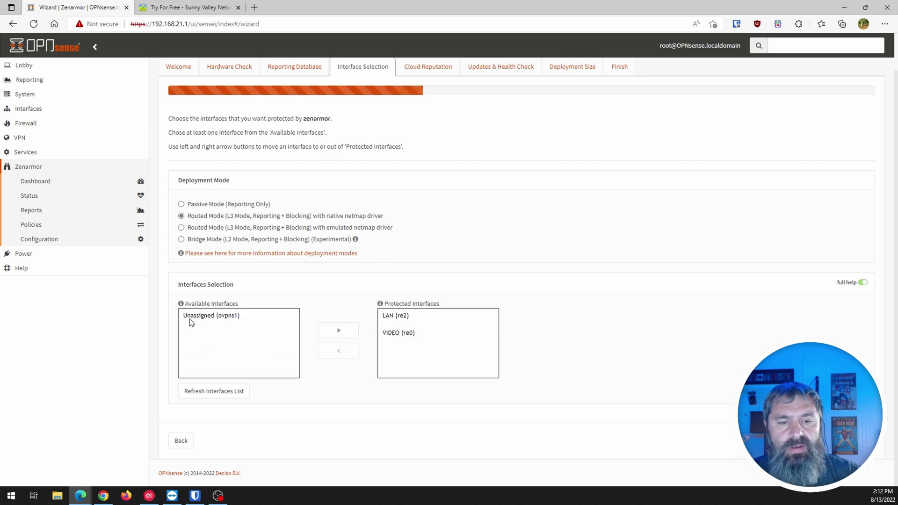
left_click(233, 318)
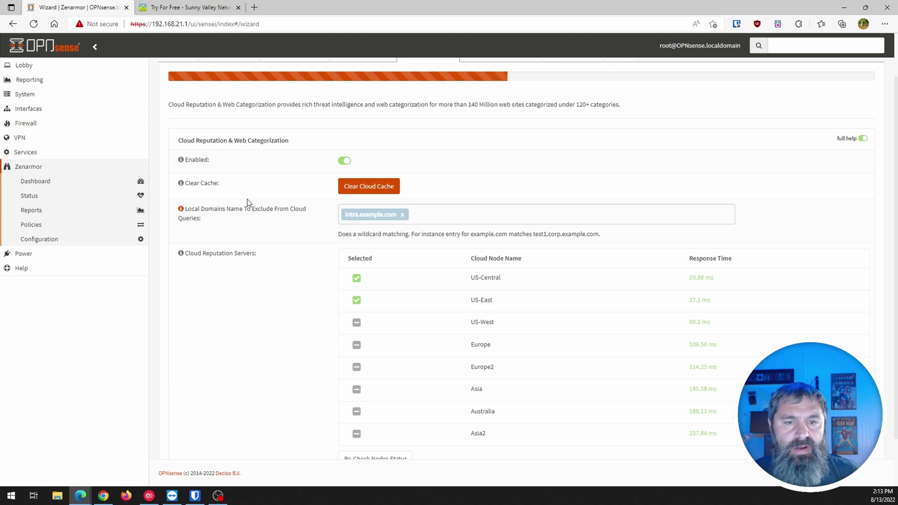
Replace the intra.example.com local domain exclusion with getmethegeek.com and continue.
left_click_drag(200, 214, 306, 208)
left_click(196, 218)
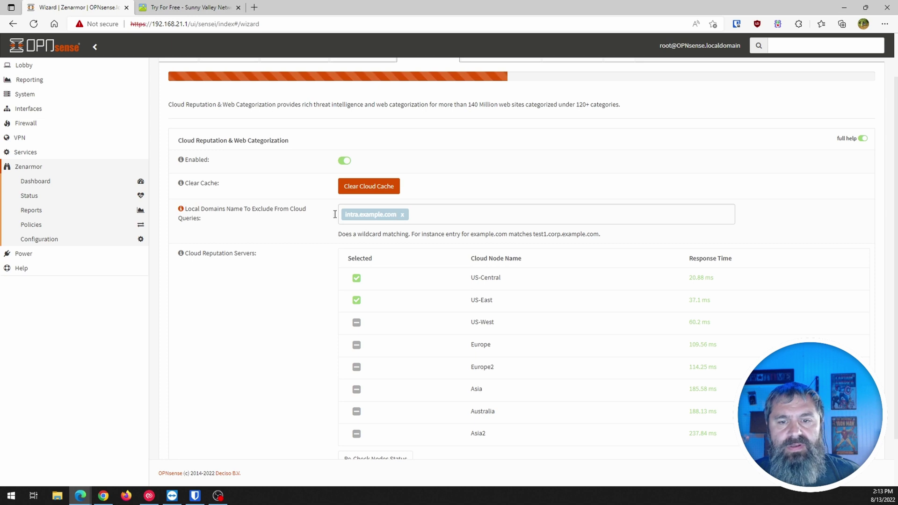
left_click(403, 215)
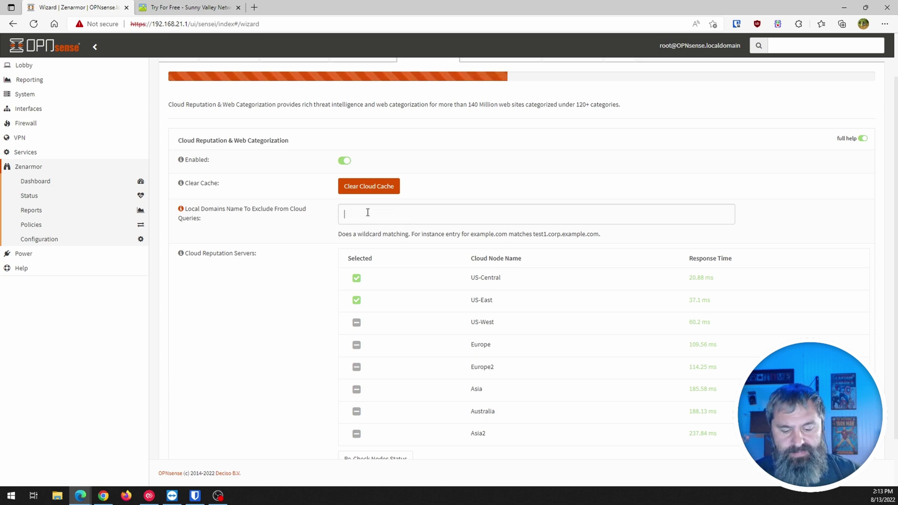
type("getmethegeek.com")
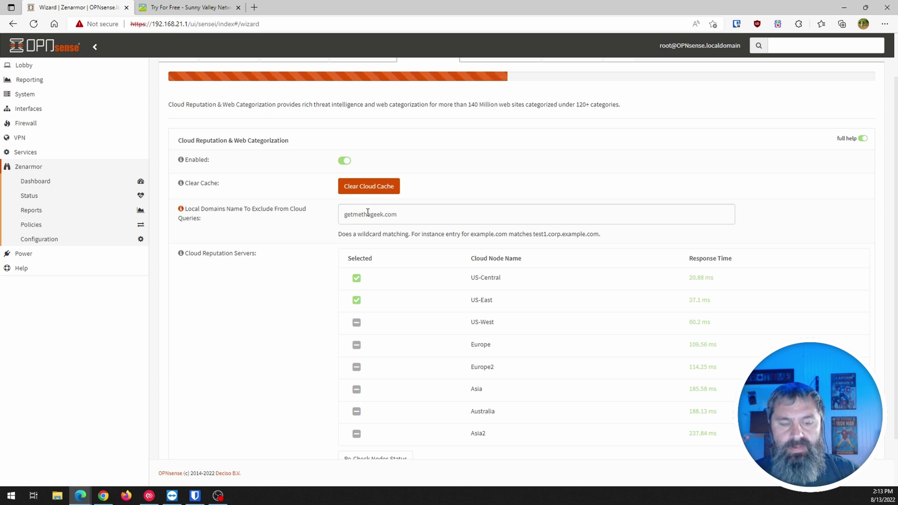
key("Tab")
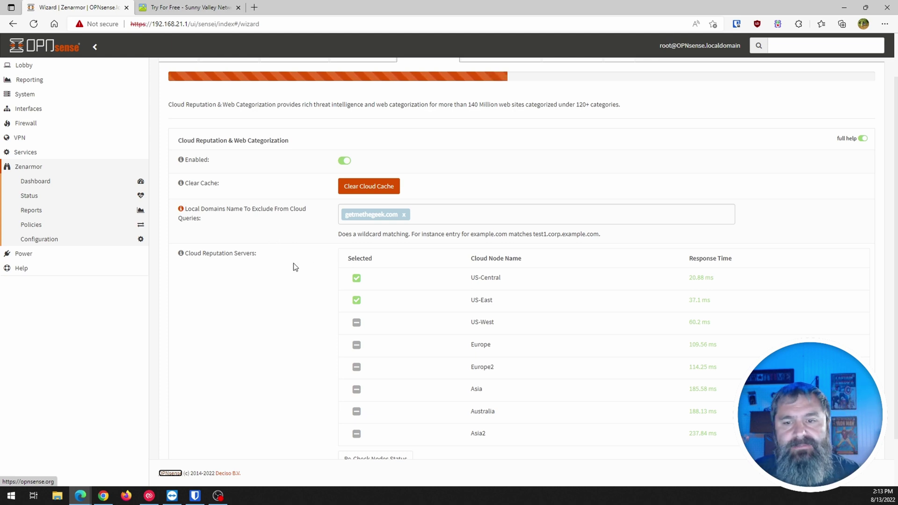
scroll(293, 265, "down", 2)
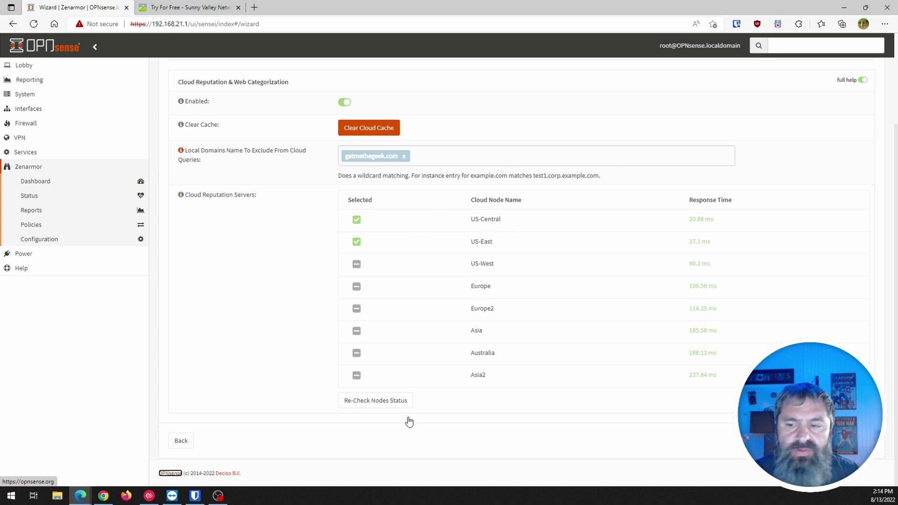
left_click(856, 440)
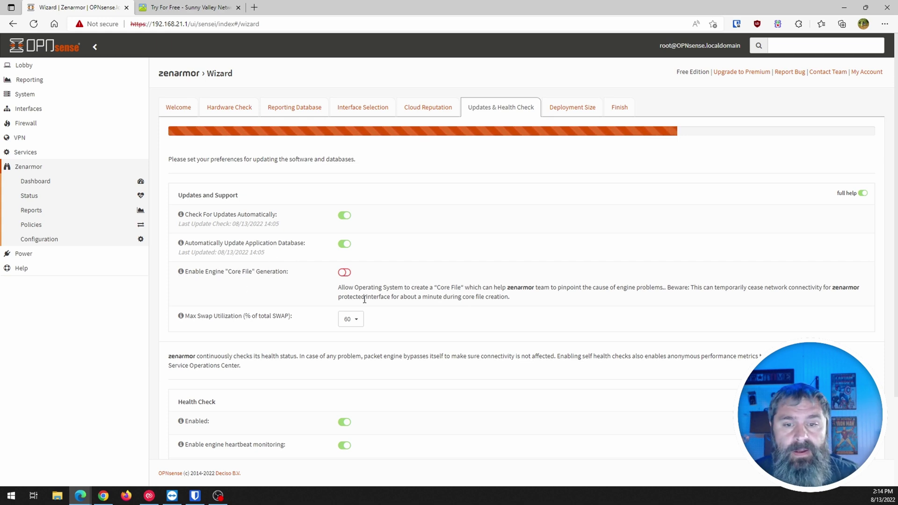
Leave core files off and Max Swap Utilization at 60 percent, then proceed to Deployment Size.
left_click_drag(338, 288, 434, 289)
left_click(437, 295)
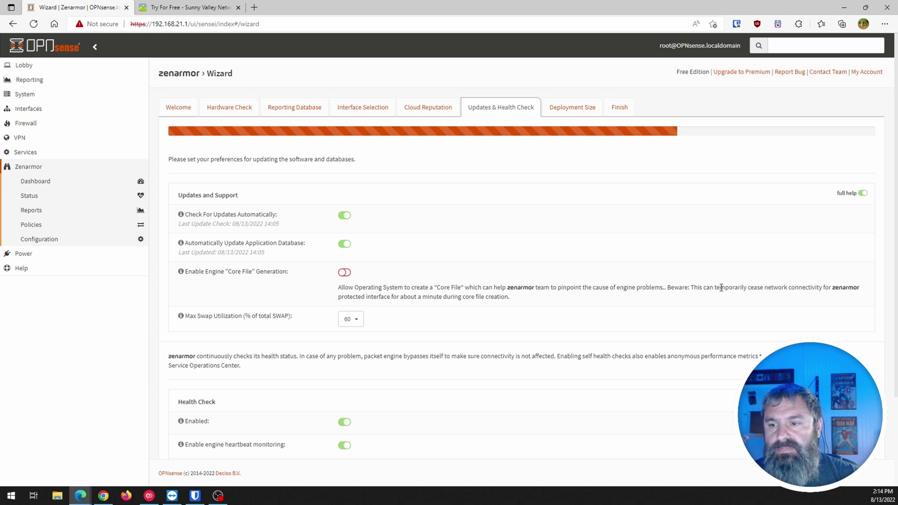
left_click_drag(335, 288, 480, 297)
left_click(230, 261)
scroll(231, 261, "down", 2)
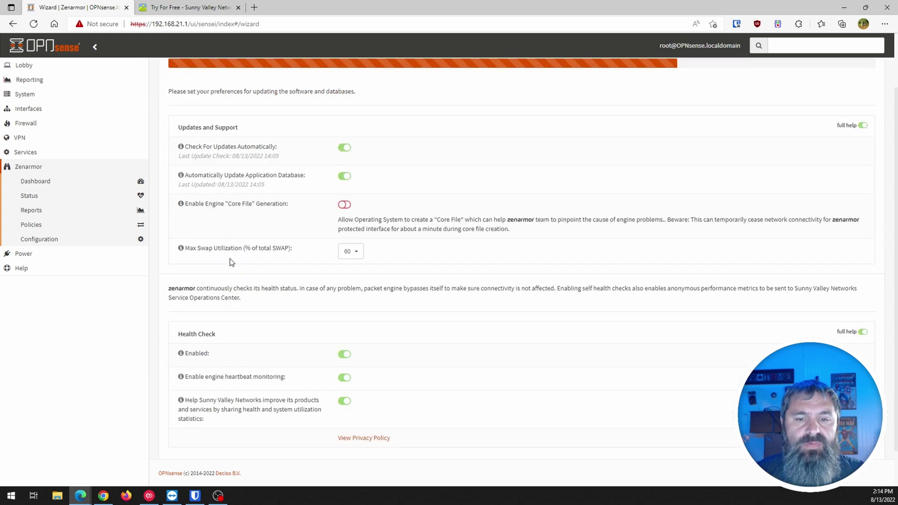
left_click(355, 252)
left_click(356, 256)
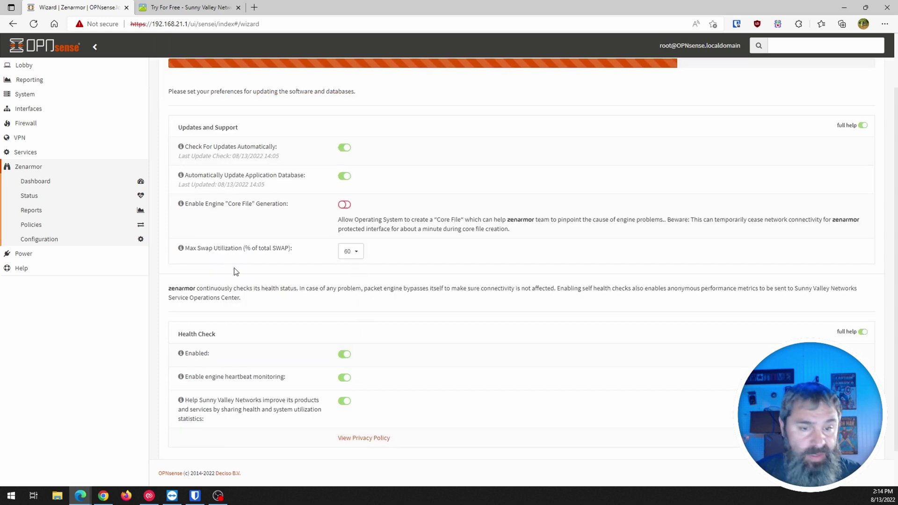
scroll(235, 271, "down", 1)
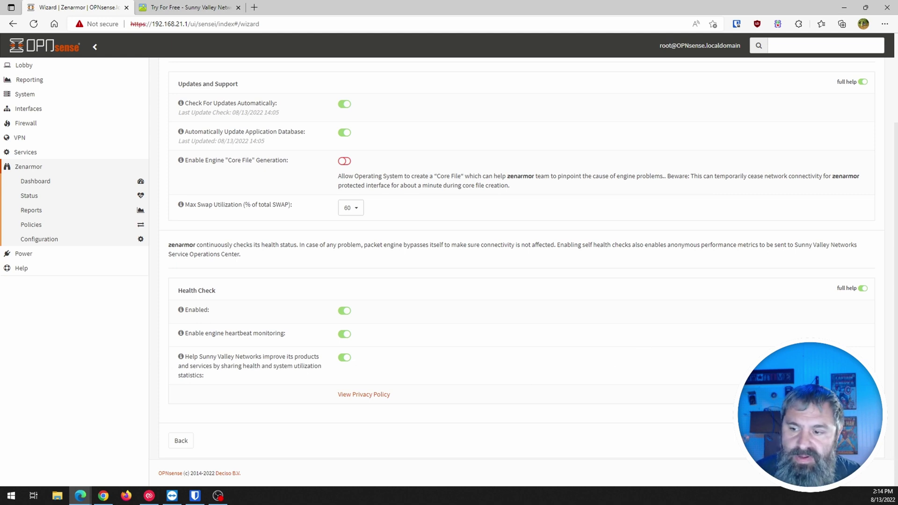
left_click(863, 441)
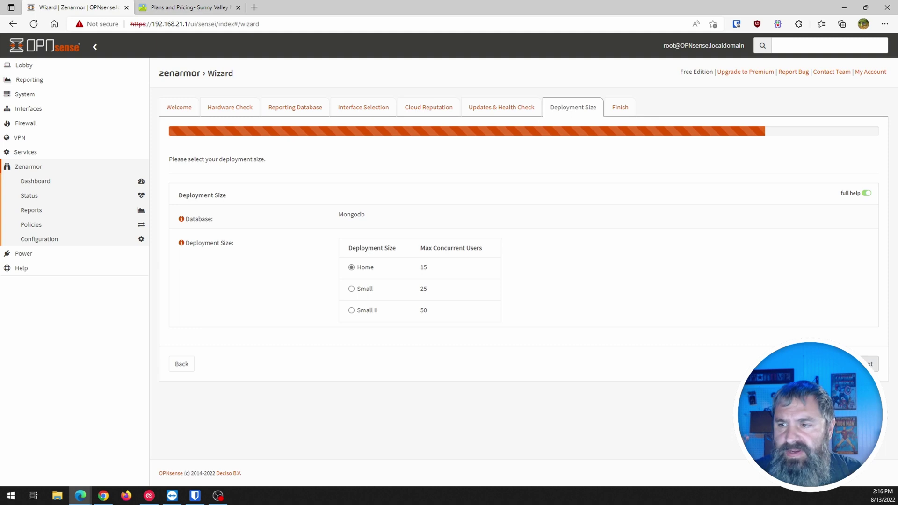
Keep the Home (15 concurrent users) deployment size and finish the Zenarmor wizard.
left_click(876, 369)
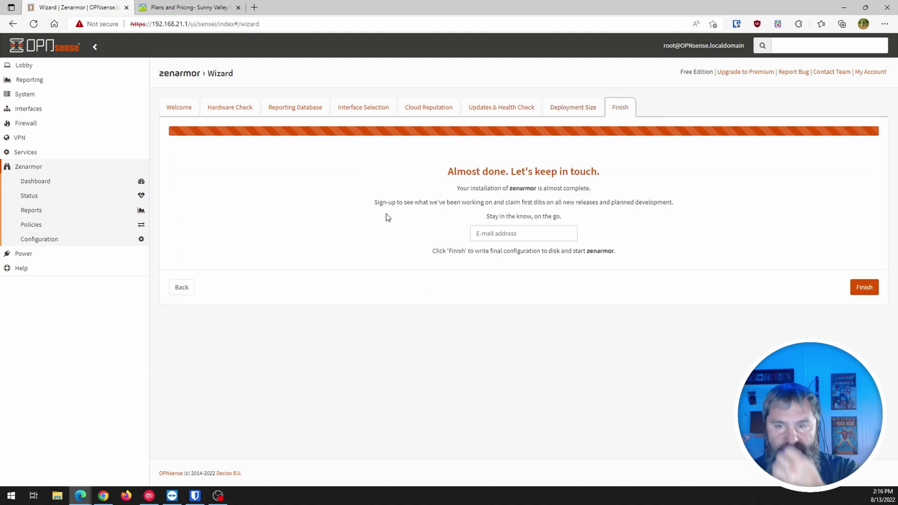
left_click(865, 287)
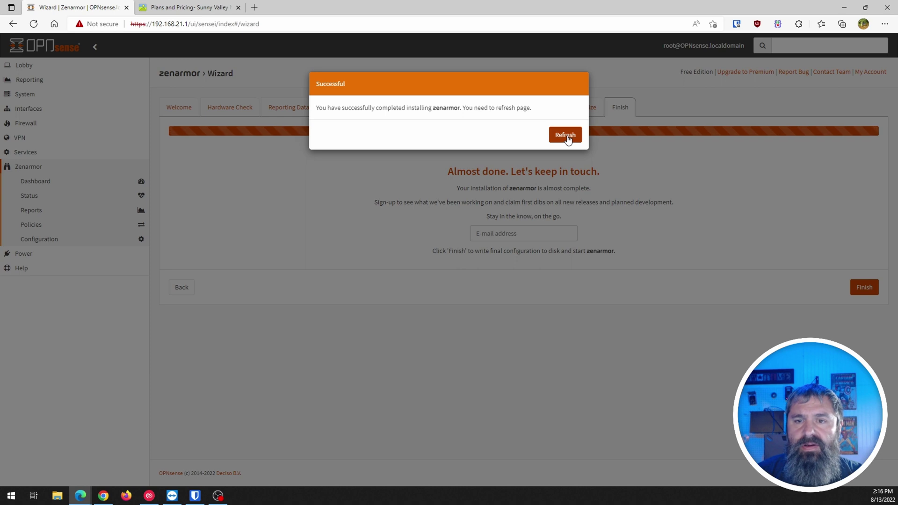
Refresh after installation and open the My Account cloud sign-in in a new tab.
left_click(566, 137)
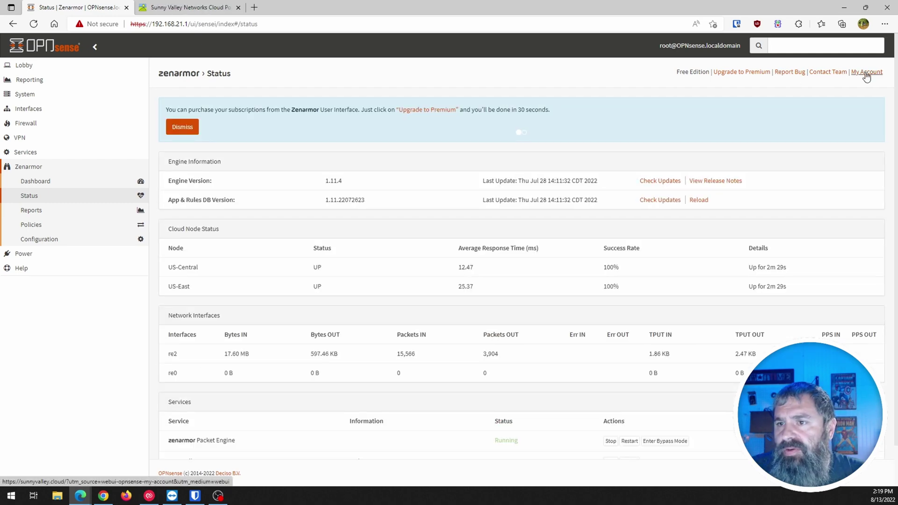
left_click(867, 74)
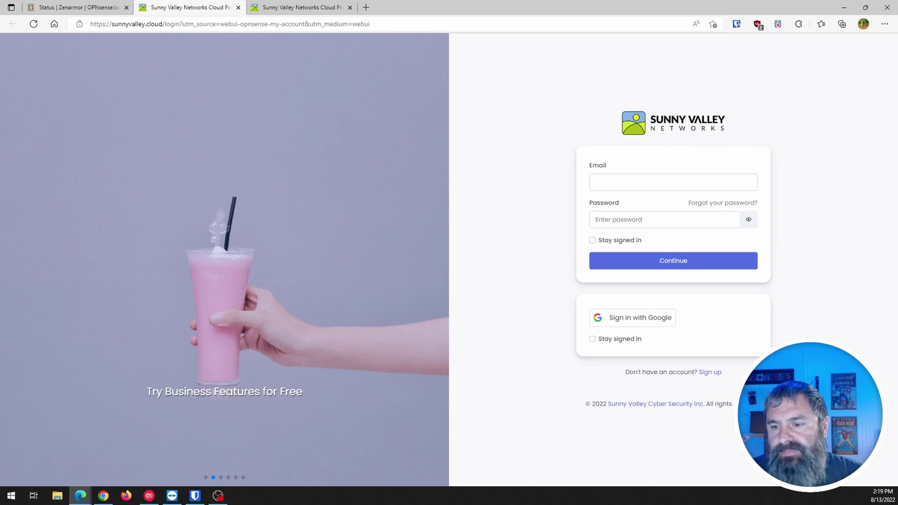
Sign up for a Zenconsole account, confirm no firewalls are connected, then return to OPNsense's Zenarmor Status page.
left_click(710, 374)
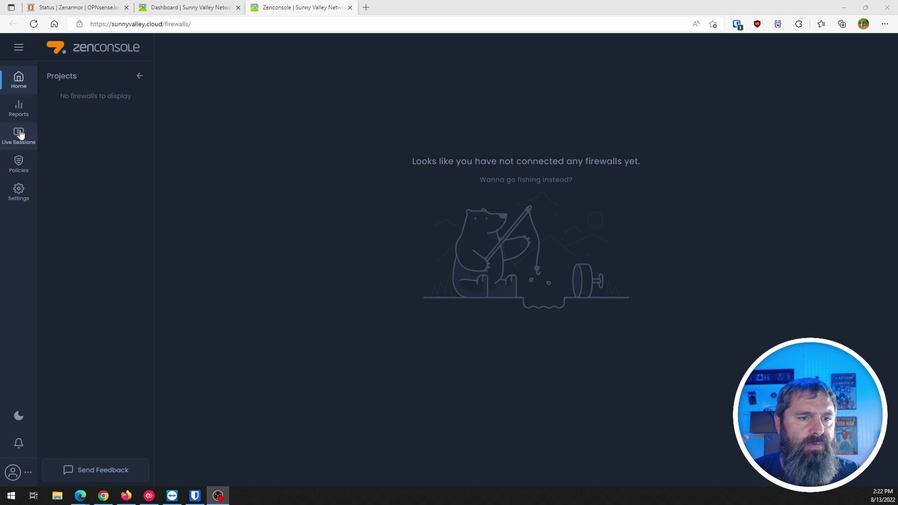
left_click(20, 201)
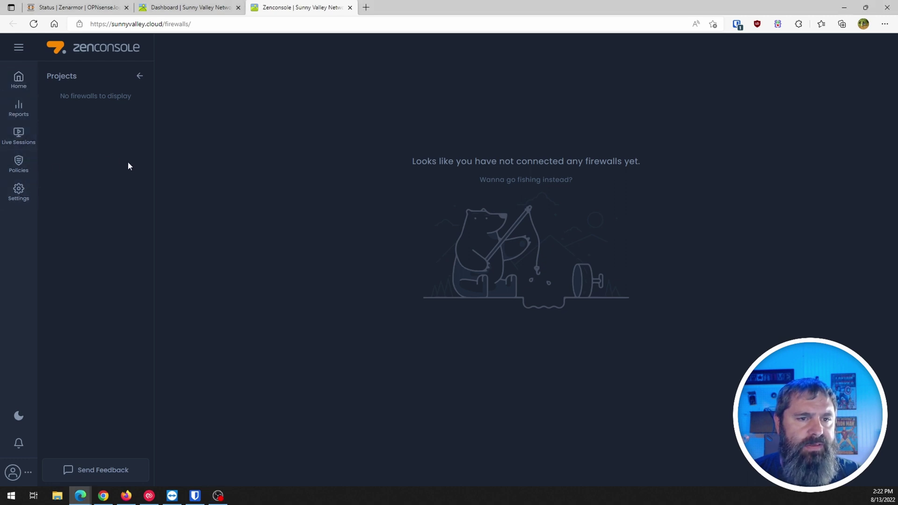
left_click(19, 47)
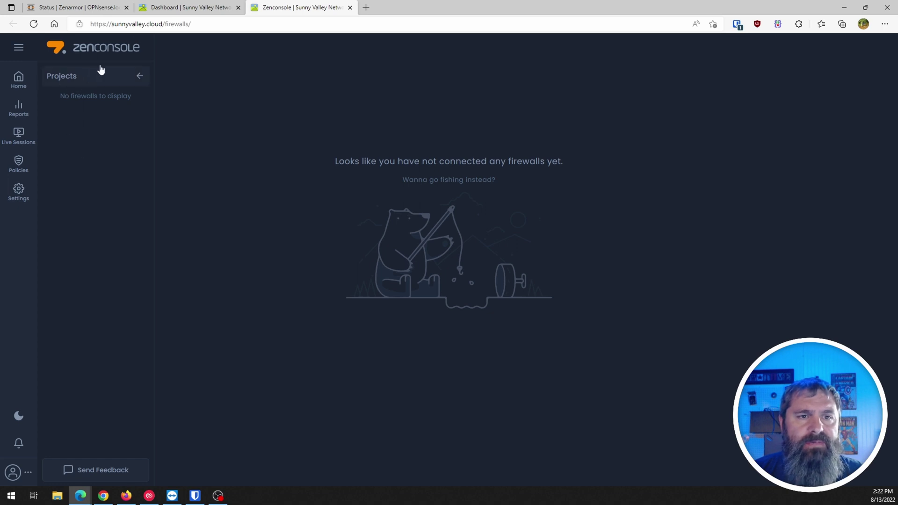
left_click(95, 8)
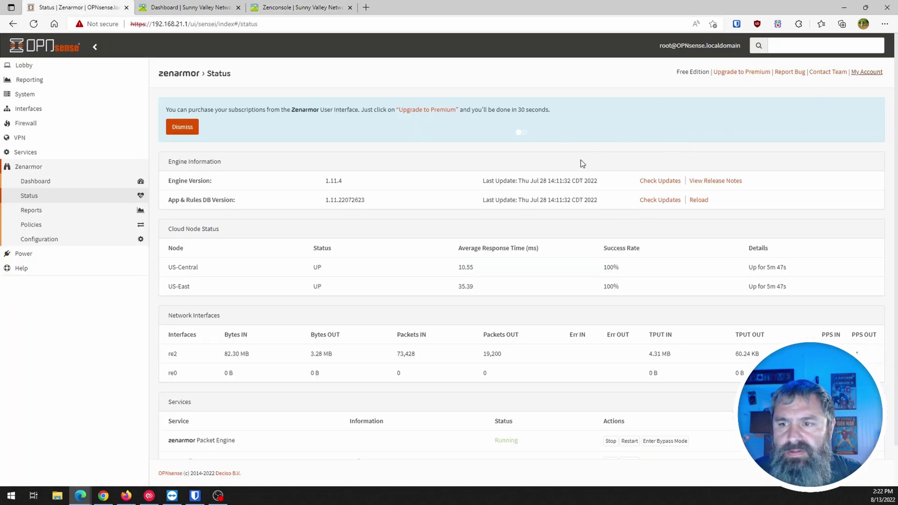
Enable Cloud Management under Zenarmor Configuration's Cloud Management Portal and register the firewall with Zenconsole.
scroll(496, 337, "down", 1)
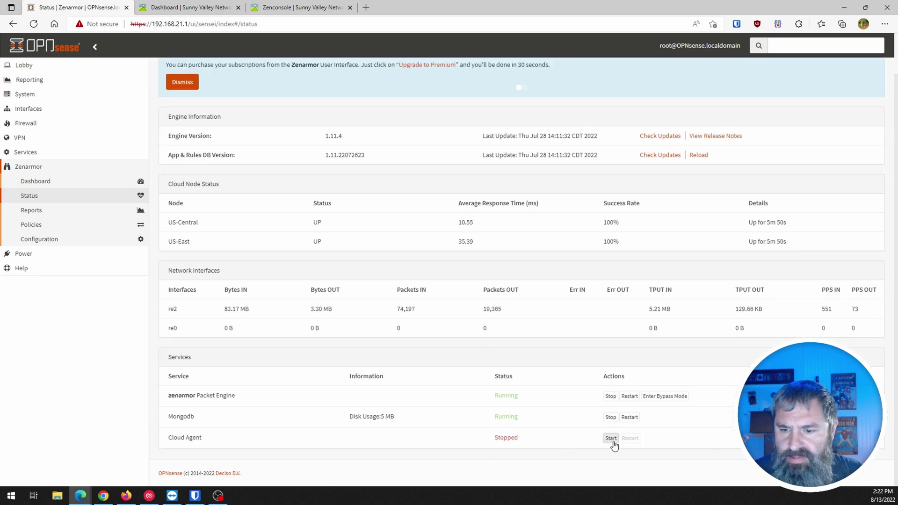
scroll(344, 314, "up", 1)
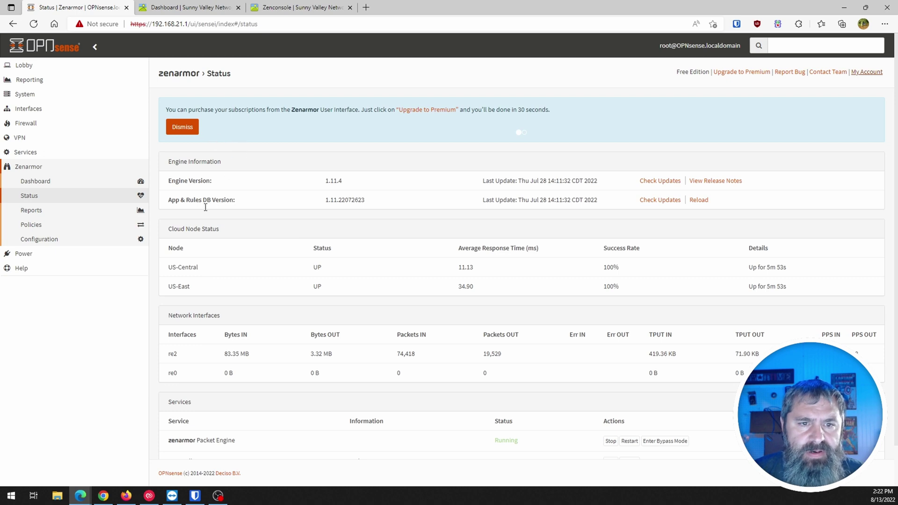
left_click(33, 239)
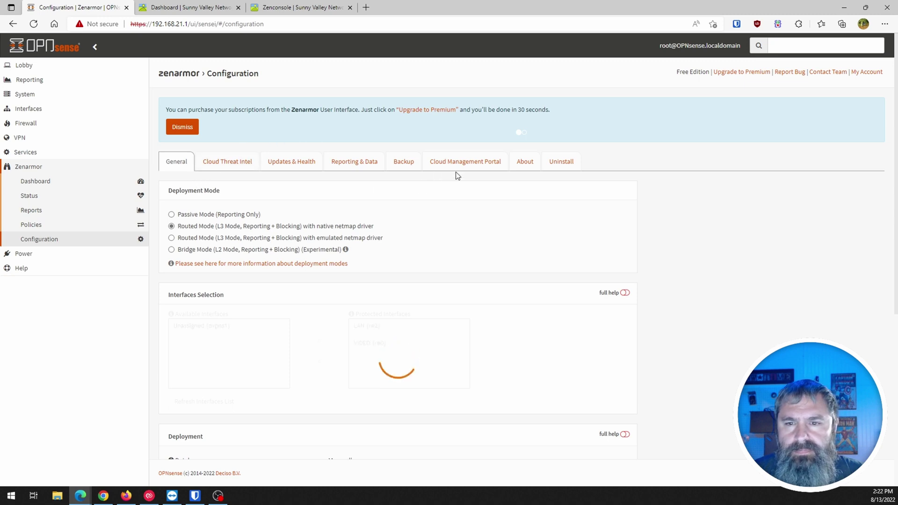
left_click(461, 170)
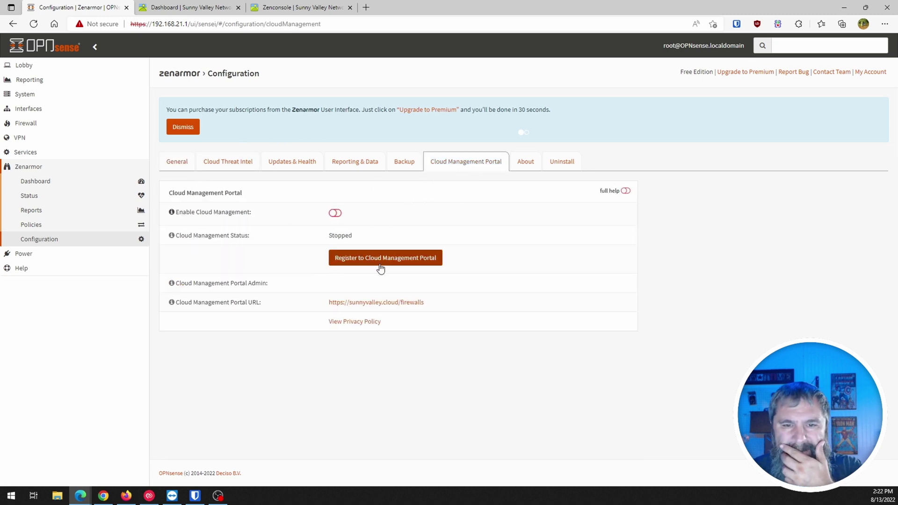
left_click(335, 214)
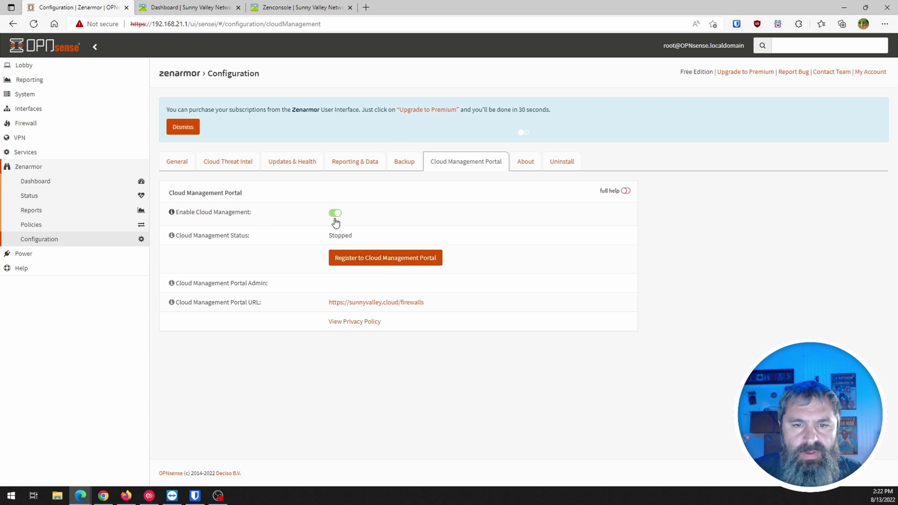
left_click(337, 253)
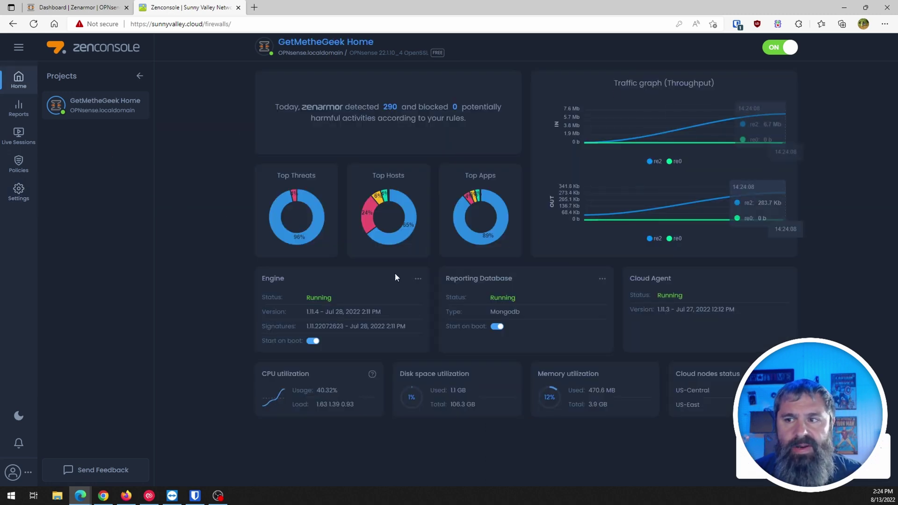
Add the firewall in Zenconsole as 'GetMetheGeek Home' so its re2 traffic graph appears.
mouse_move(451, 308)
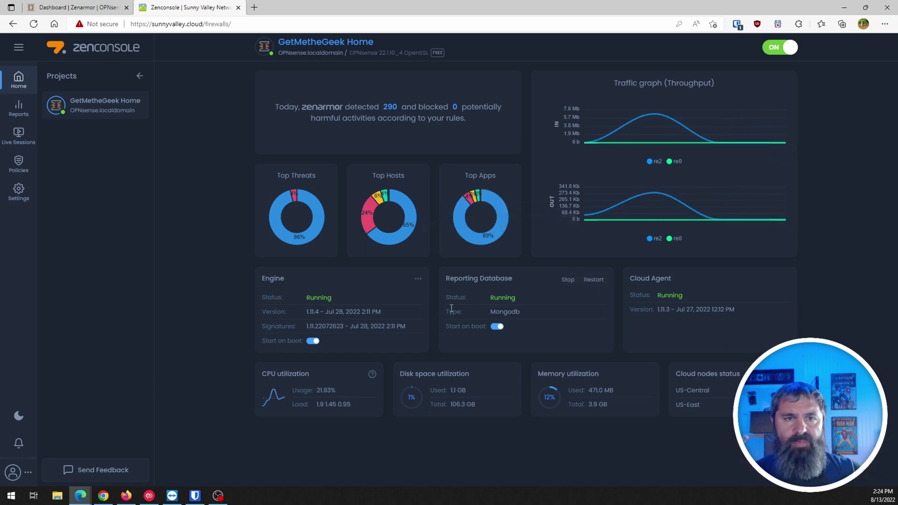
left_click(91, 10)
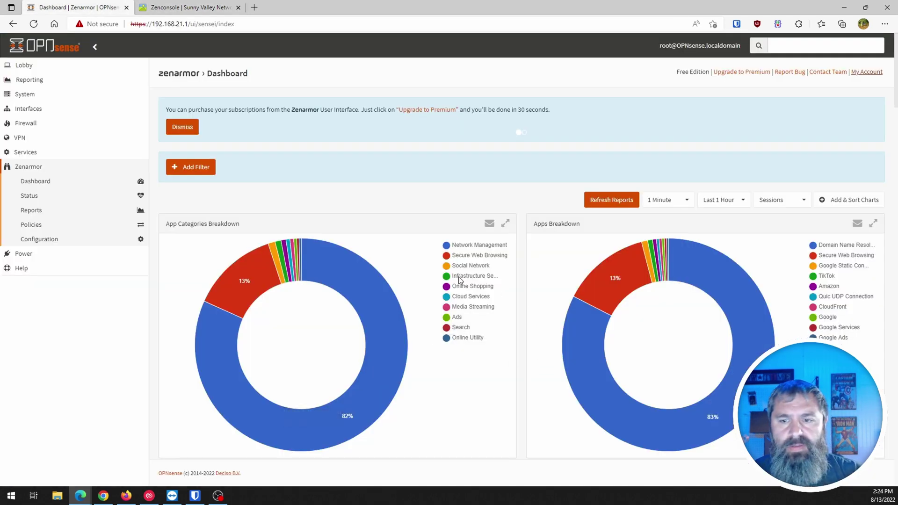
scroll(519, 251, "down", 10)
scroll(510, 250, "down", 15)
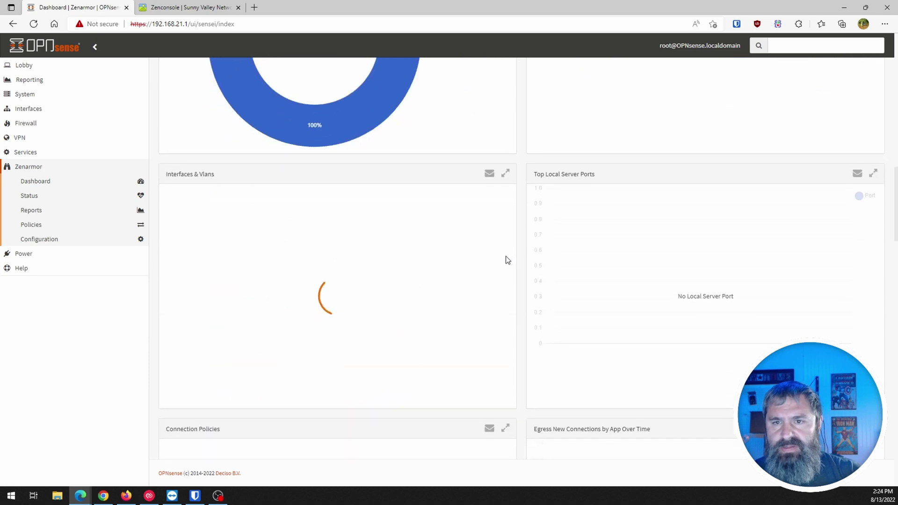
scroll(475, 324, "down", 8)
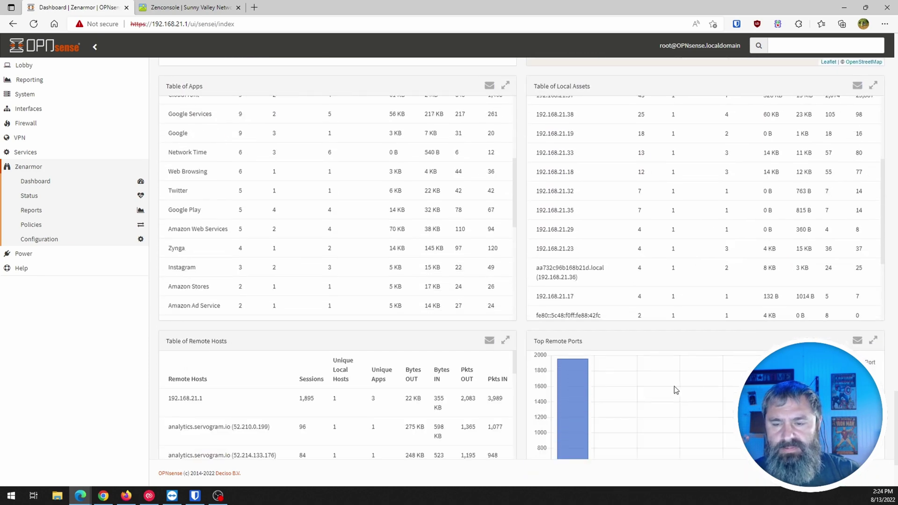
scroll(674, 391, "down", 3)
scroll(258, 315, "down", 5)
scroll(559, 401, "up", 20)
scroll(538, 381, "up", 2)
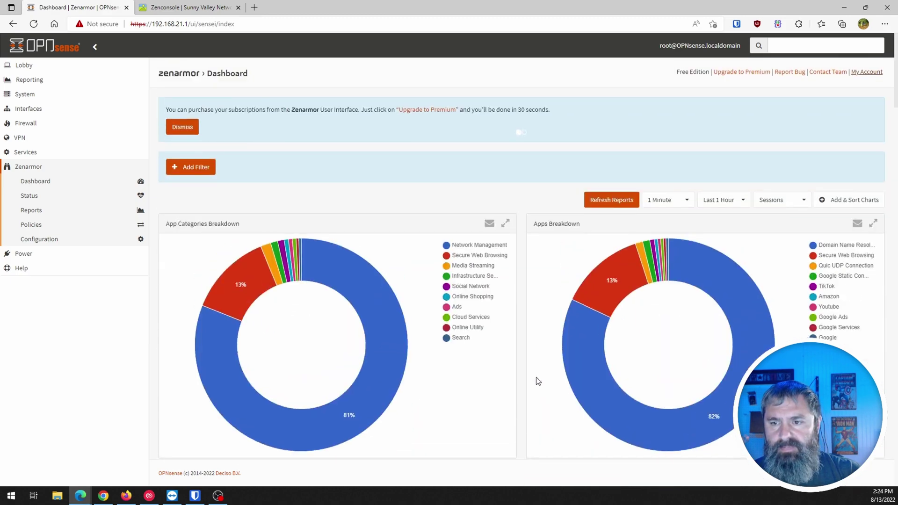
scroll(449, 318, "down", 5)
scroll(507, 375, "up", 4)
scroll(509, 377, "up", 1)
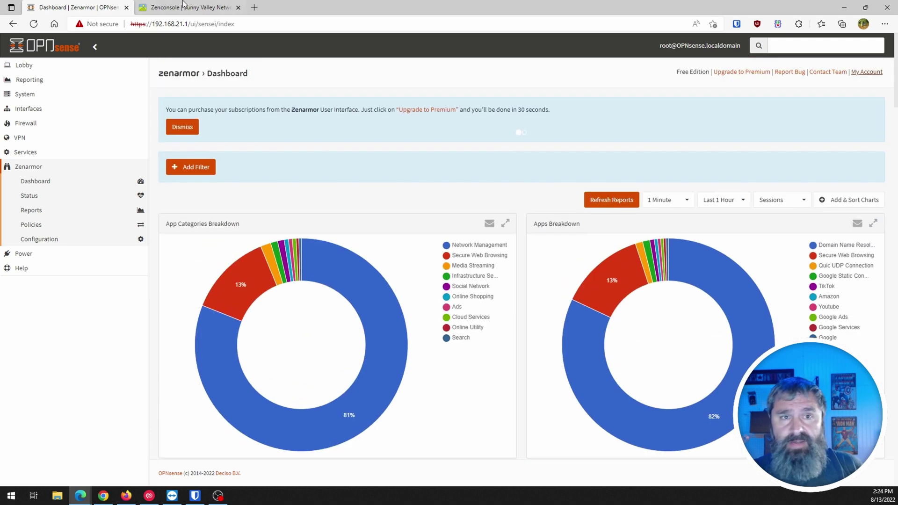
left_click(189, 7)
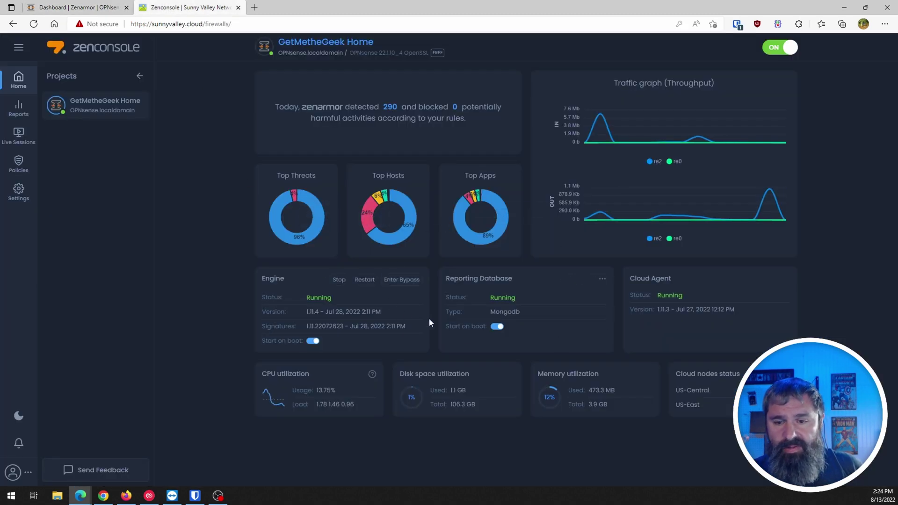
mouse_move(369, 350)
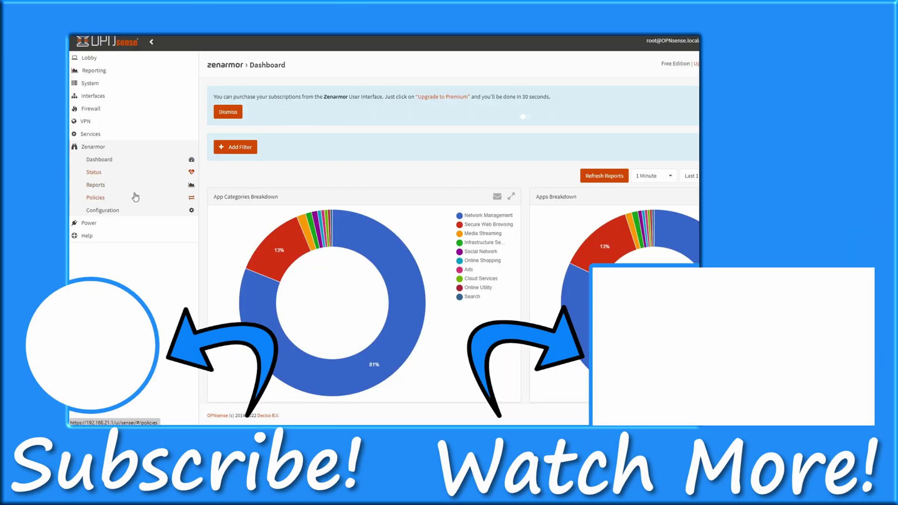
Go to Zenarmor > Status in the OPNsense sidebar.
left_click(135, 197)
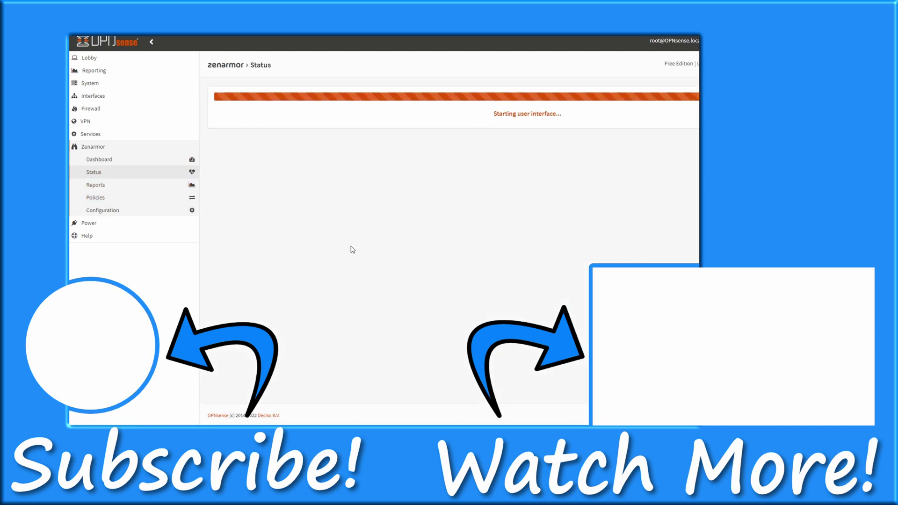